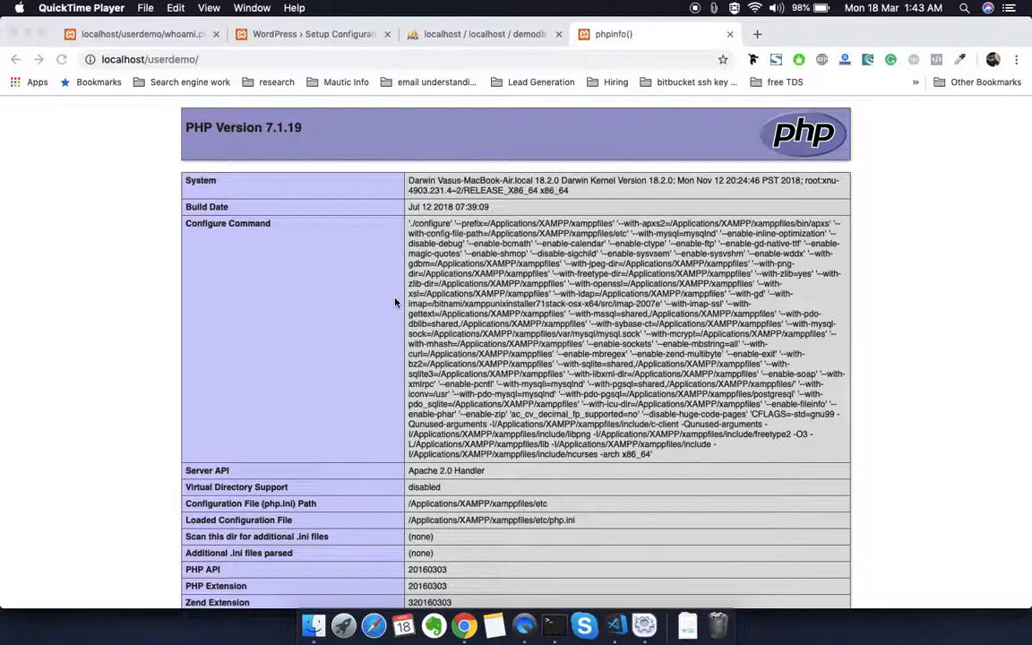
Step: Switch to Finder, inspect the WordPress files in the WPDemo folder, and return to Chrome
{"action": "left_click", "coordinate": [314, 626]}
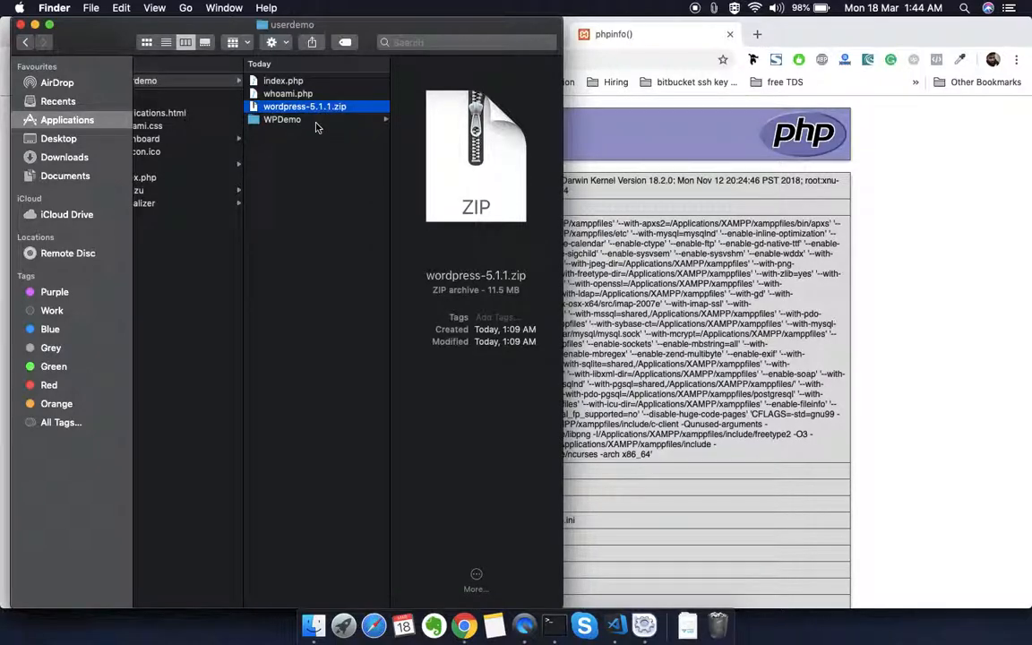
{"action": "left_click", "coordinate": [315, 122]}
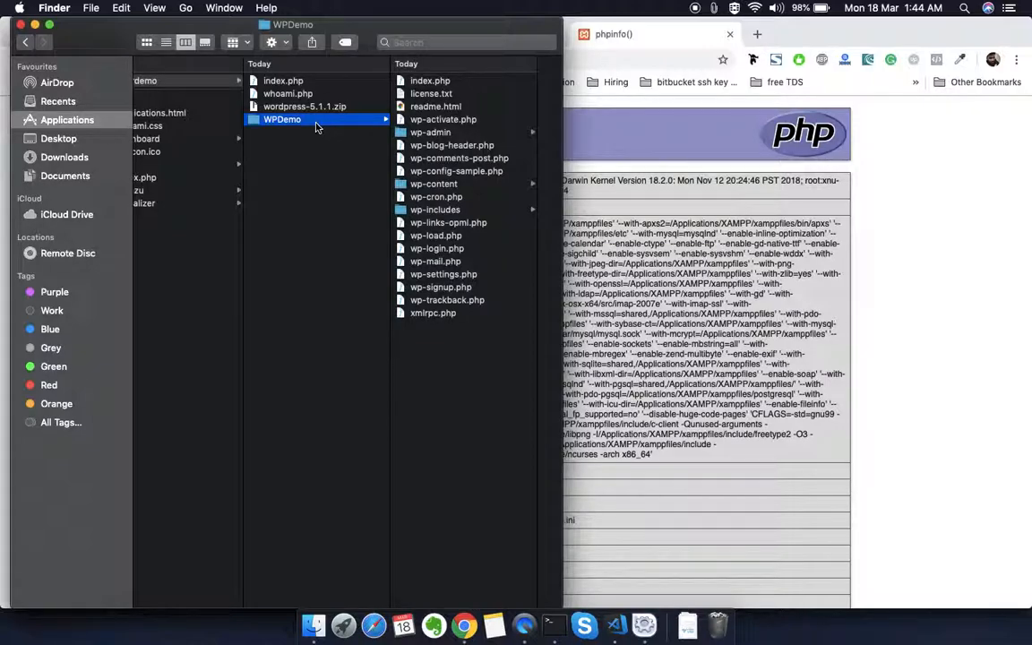
{"action": "left_click", "coordinate": [565, 116]}
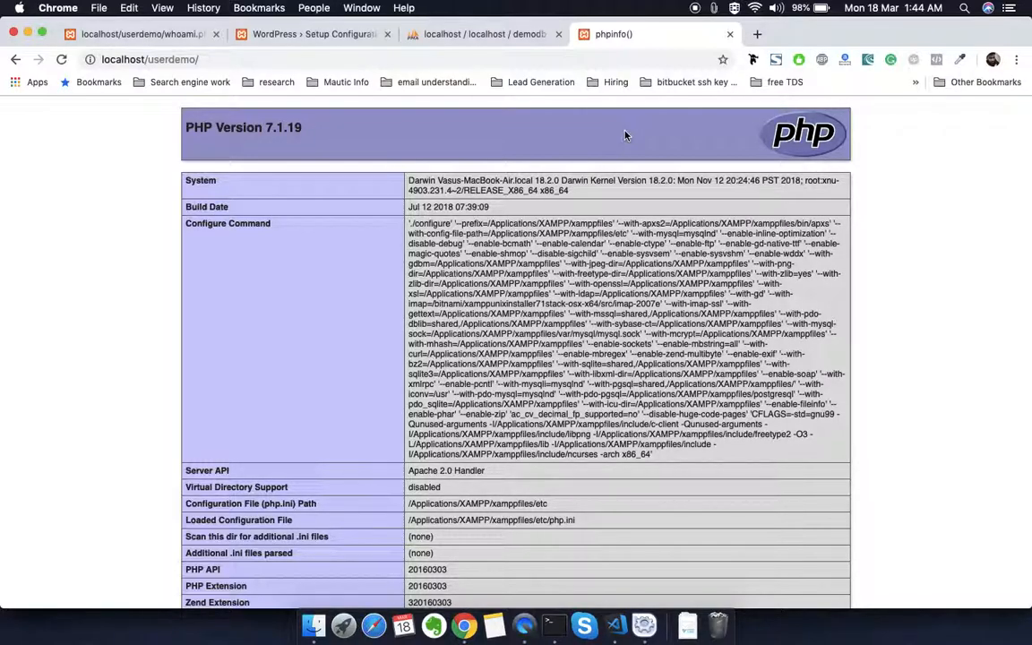
Step: Reload the WordPress setup from localhost/userdemo/WPdemo/, checking the folder path in Finder, and proceed to the database connection form
{"action": "left_click", "coordinate": [332, 36]}
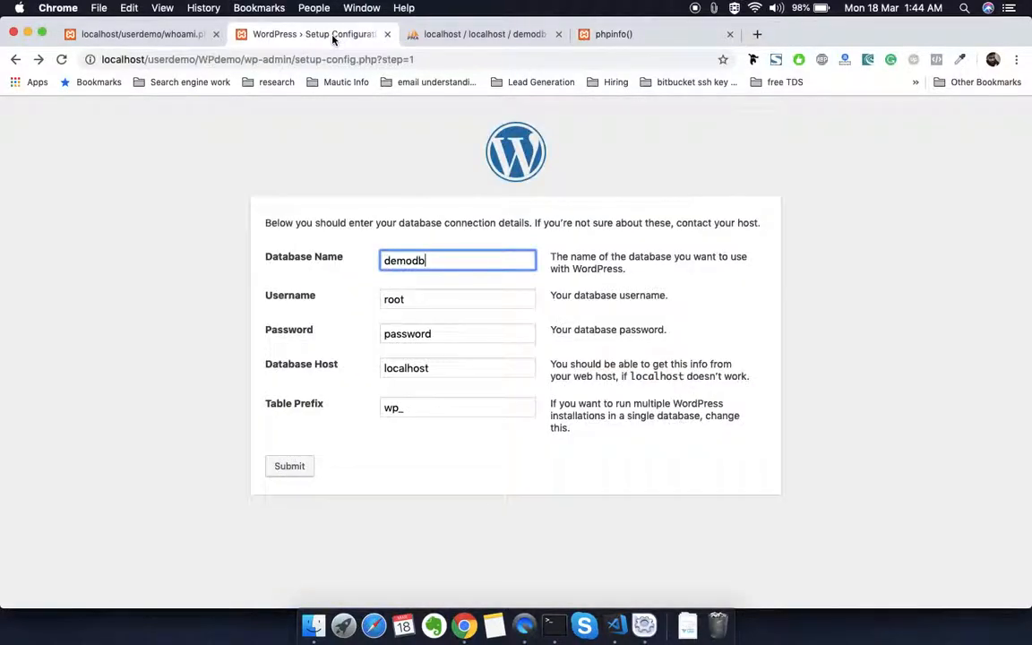
{"action": "left_click", "coordinate": [243, 61]}
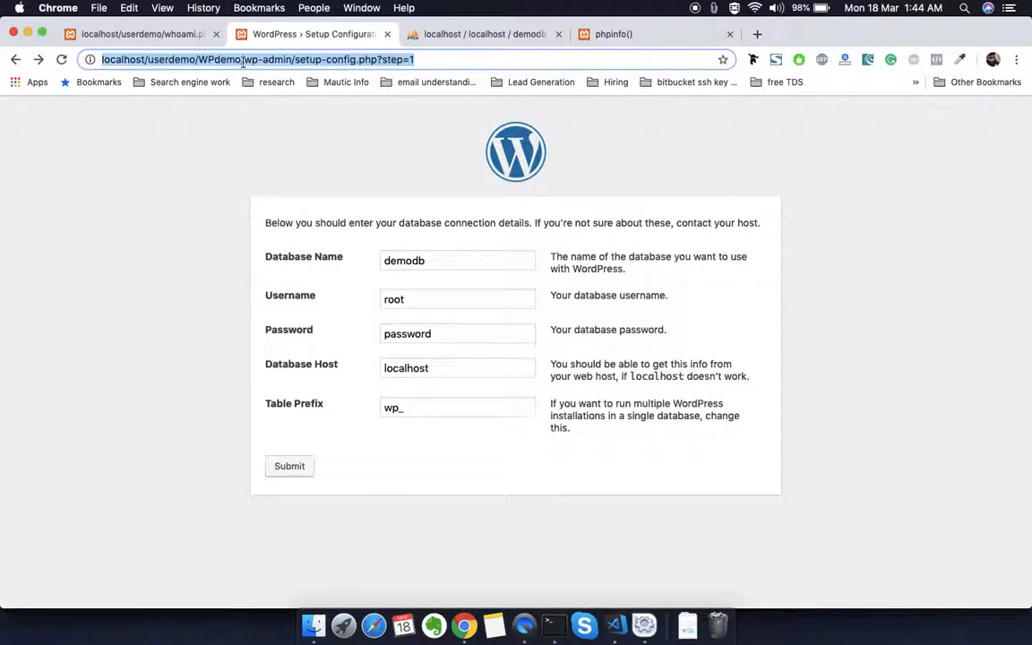
{"action": "left_click", "coordinate": [246, 61]}
{"action": "left_click_drag", "start_coordinate": [246, 61], "coordinate": [416, 61]}
{"action": "key", "text": "BackSpace"}
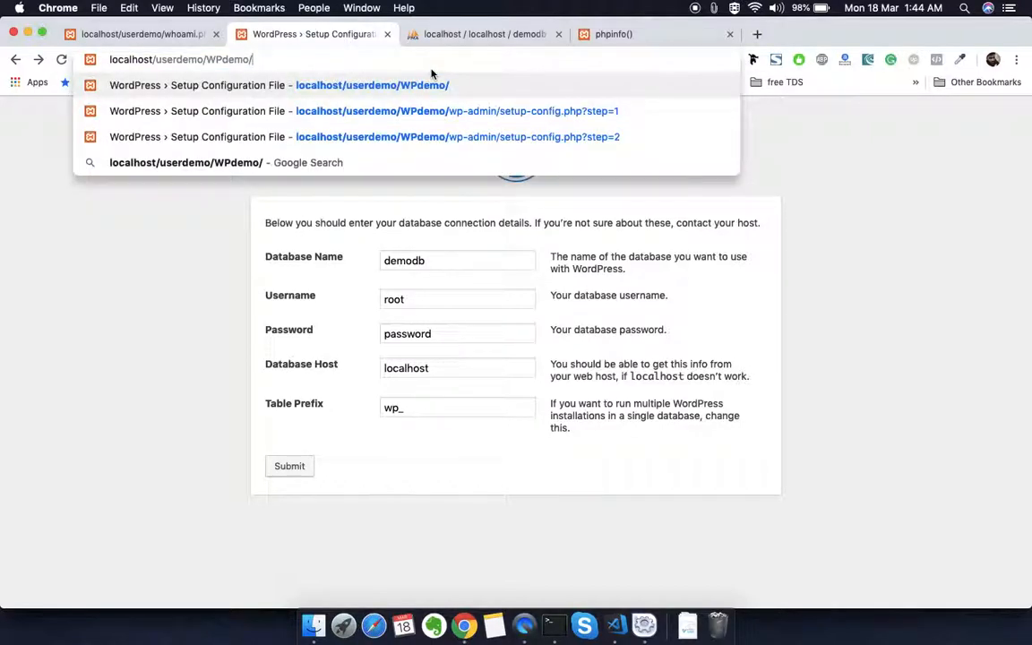
{"action": "left_click", "coordinate": [313, 626]}
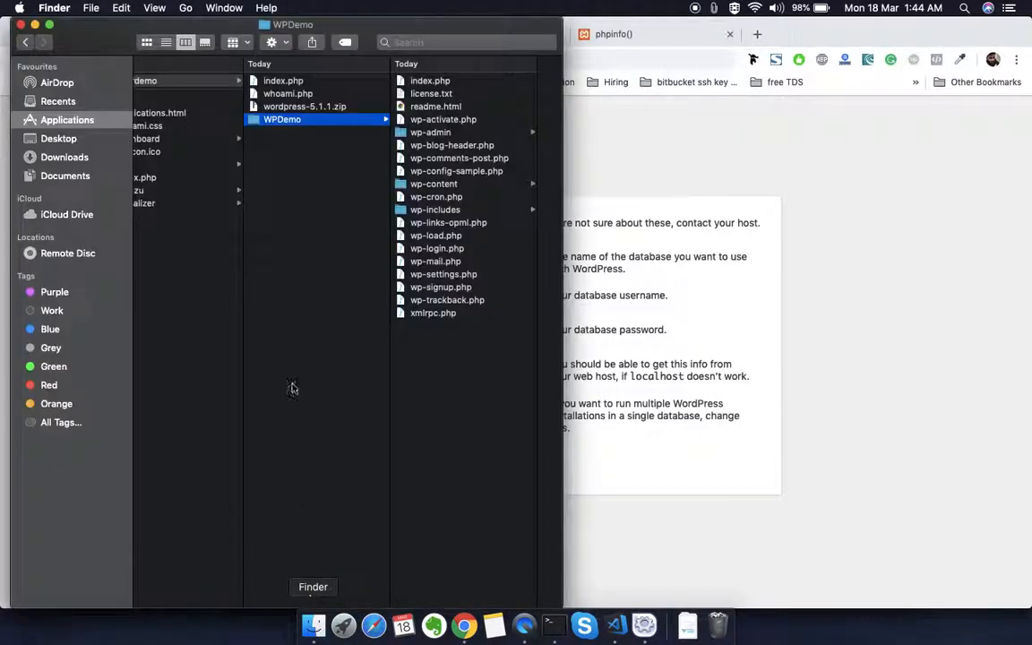
{"action": "scroll", "coordinate": [313, 267], "scroll_direction": "left", "scroll_amount": 5}
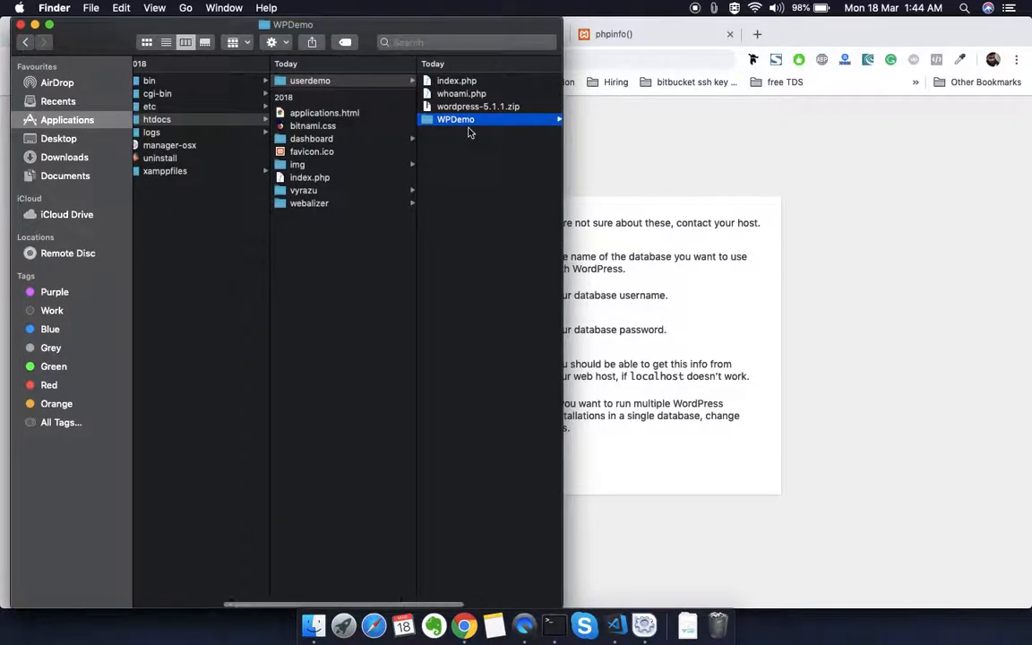
{"action": "scroll", "coordinate": [472, 132], "scroll_direction": "right", "scroll_amount": 3}
{"action": "left_click", "coordinate": [663, 161]}
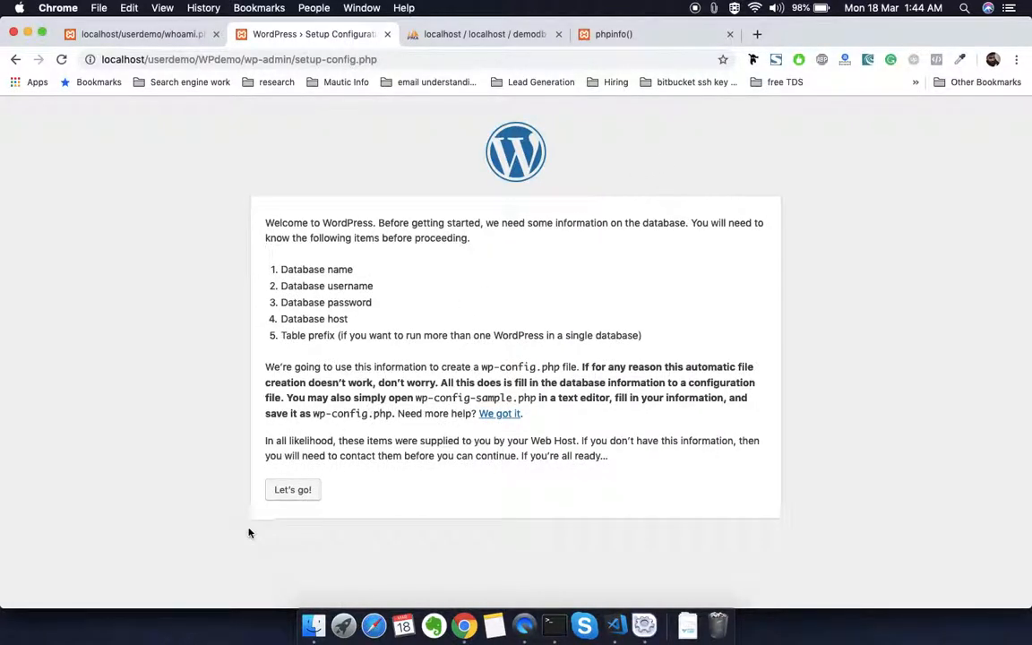
{"action": "left_click", "coordinate": [293, 491]}
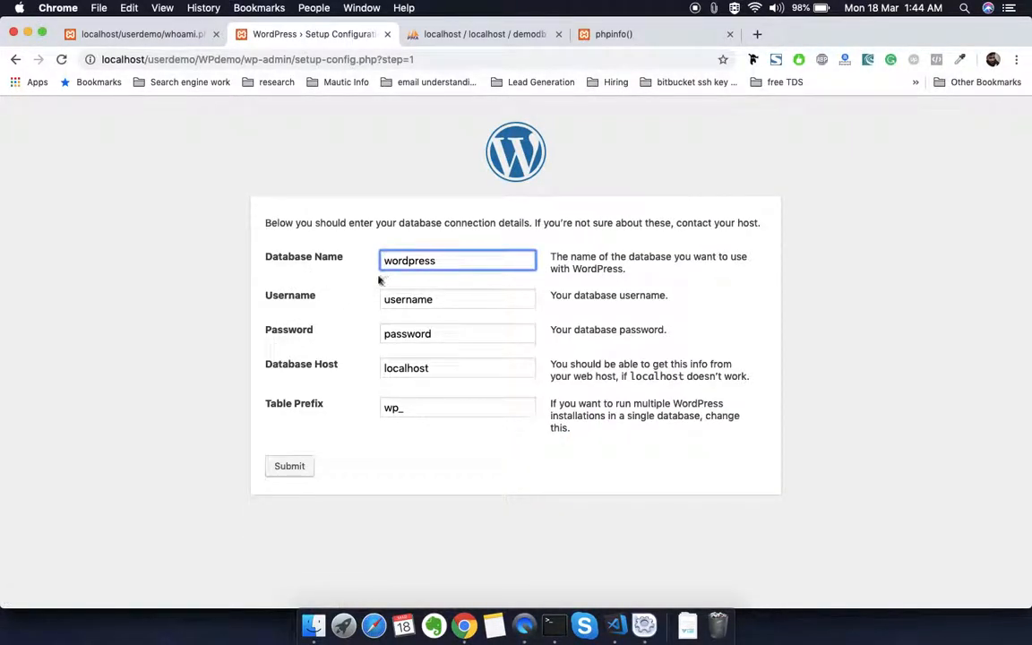
Step: Set the database name to demodb and check that database in phpMyAdmin
{"action": "double_click", "coordinate": [405, 262]}
{"action": "type", "text": "demodb"}
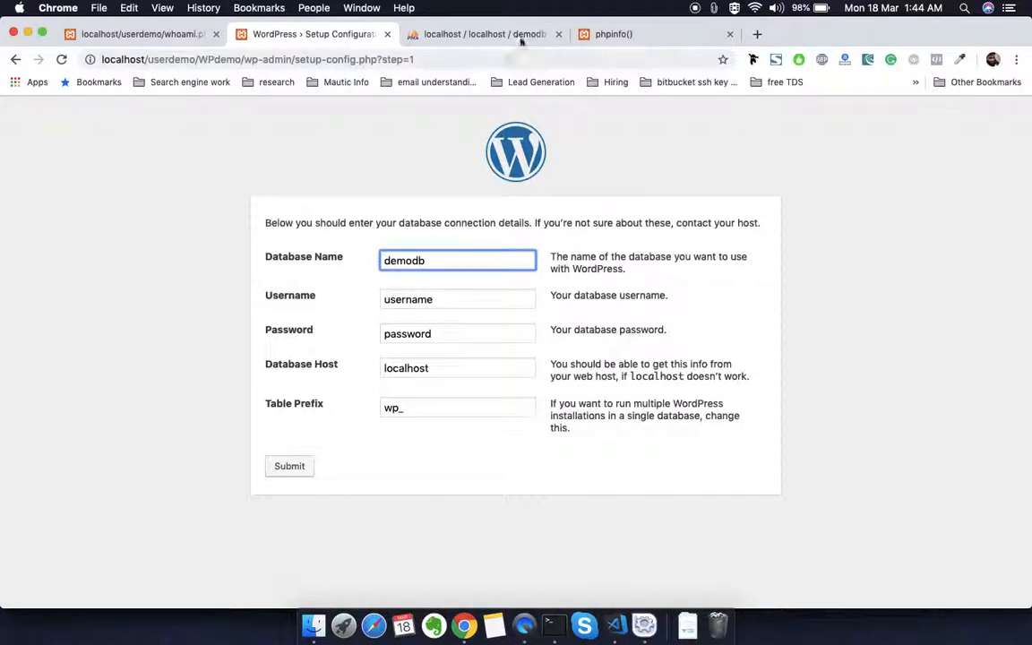
{"action": "left_click", "coordinate": [485, 36]}
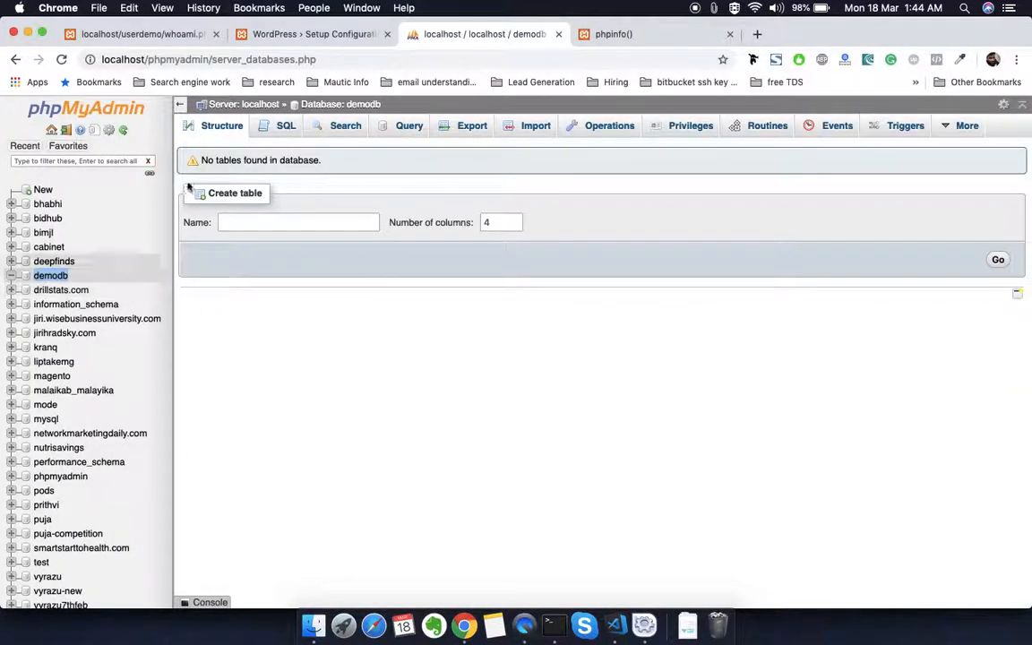
{"action": "left_click", "coordinate": [313, 36]}
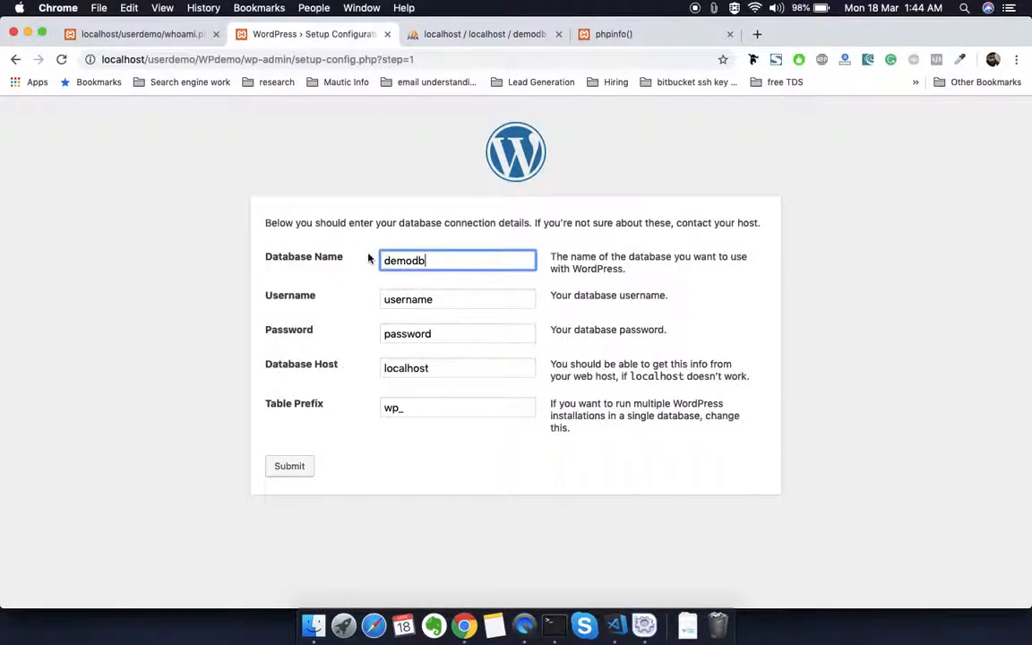
Step: Set the database username to root
{"action": "double_click", "coordinate": [388, 299]}
{"action": "key", "text": "BackSpace"}
{"action": "type", "text": "roto"}
{"action": "key", "text": "Tab"}
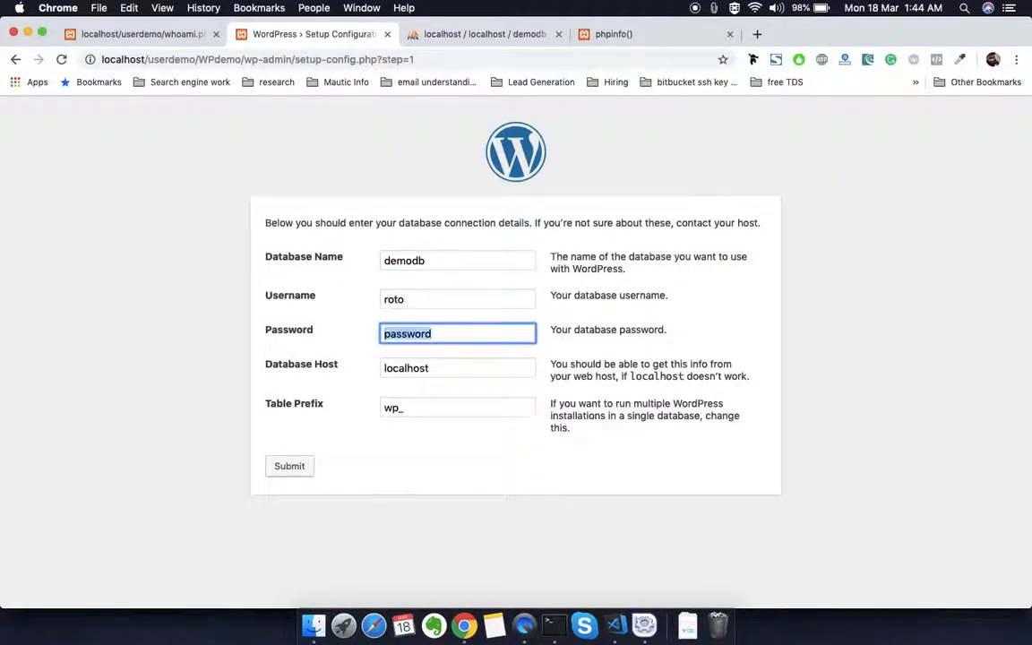
{"action": "left_click", "coordinate": [434, 305]}
{"action": "key", "text": "BackSpace"}
{"action": "key", "text": "BackSpace"}
{"action": "type", "text": "ot"}
Step: Clear the database password, keep host localhost and table prefix wp_, and submit the connection details
{"action": "key", "text": "Tab"}
{"action": "key", "text": "BackSpace"}
{"action": "key", "text": "Tab"}
{"action": "key", "text": "Tab"}
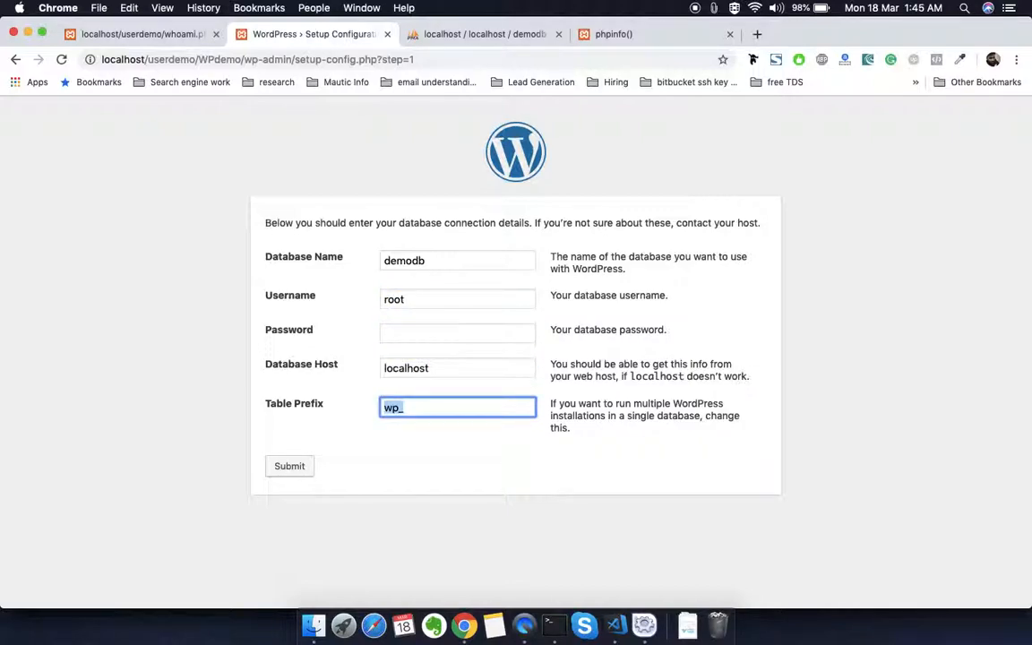
{"action": "left_click", "coordinate": [305, 469]}
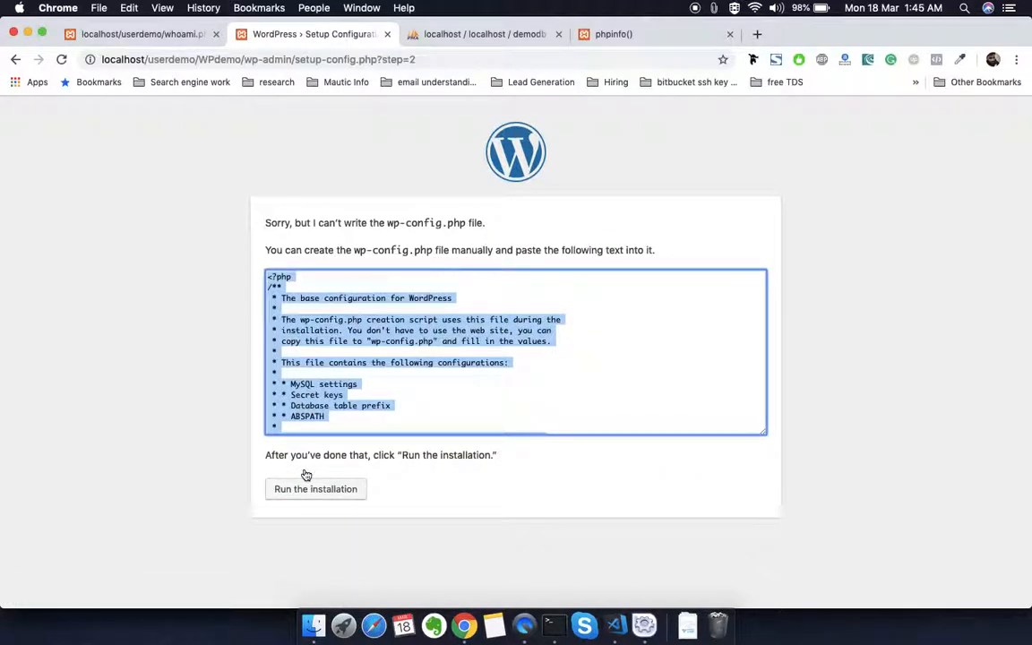
Step: Examine the wp-config.php write error, index.php in the userdemo folder in Finder, and the phpinfo page in Chrome
{"action": "left_click_drag", "start_coordinate": [282, 222], "coordinate": [387, 240]}
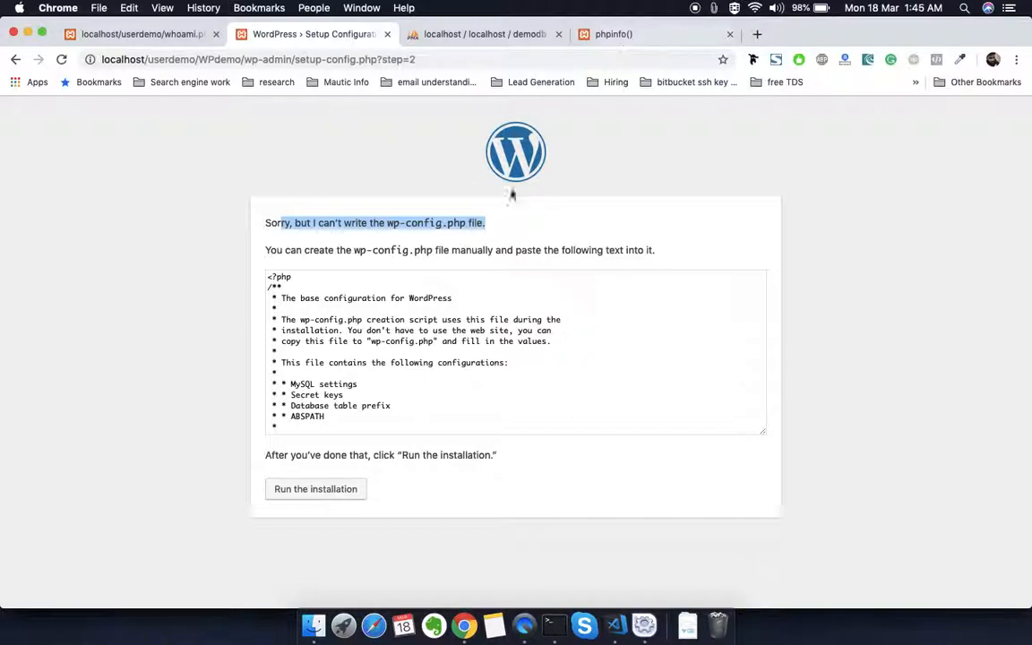
{"action": "left_click", "coordinate": [313, 630]}
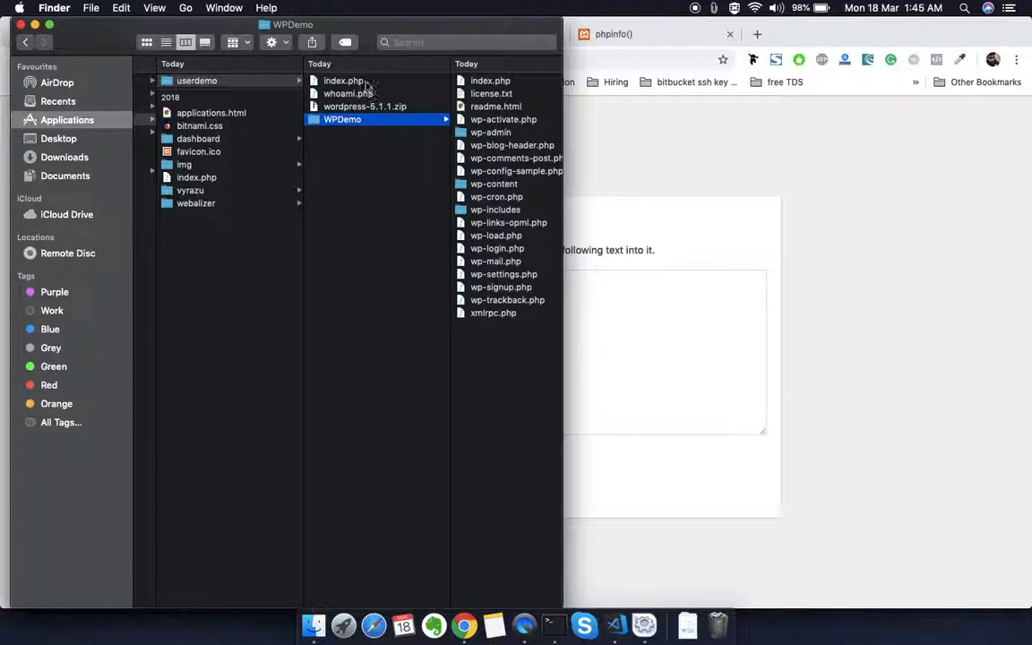
{"action": "left_click", "coordinate": [331, 81]}
{"action": "left_click", "coordinate": [569, 38]}
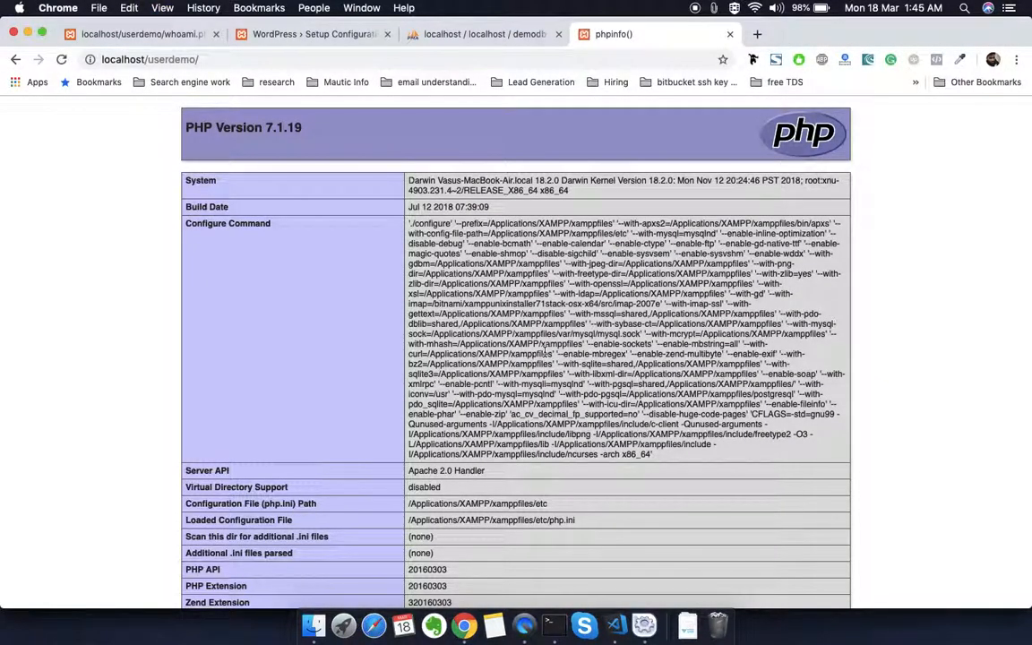
Step: Switch to Visual Studio Code and comment out the echo phpinfo(); line in index.php
{"action": "left_click", "coordinate": [615, 628]}
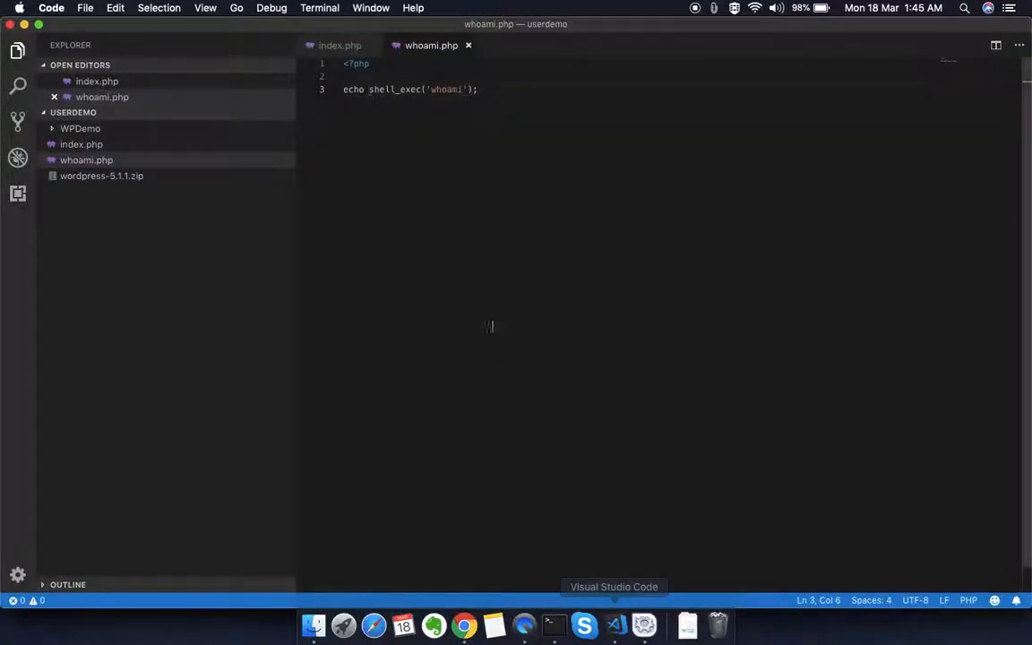
{"action": "left_click", "coordinate": [132, 83]}
{"action": "left_click", "coordinate": [440, 77]}
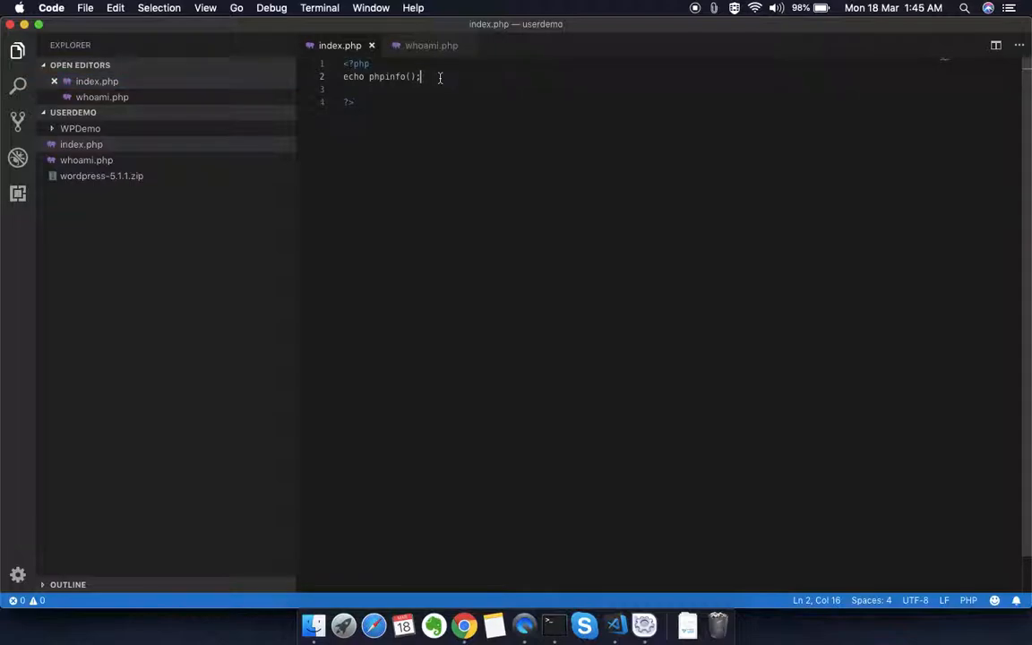
{"action": "key", "text": "super+Left"}
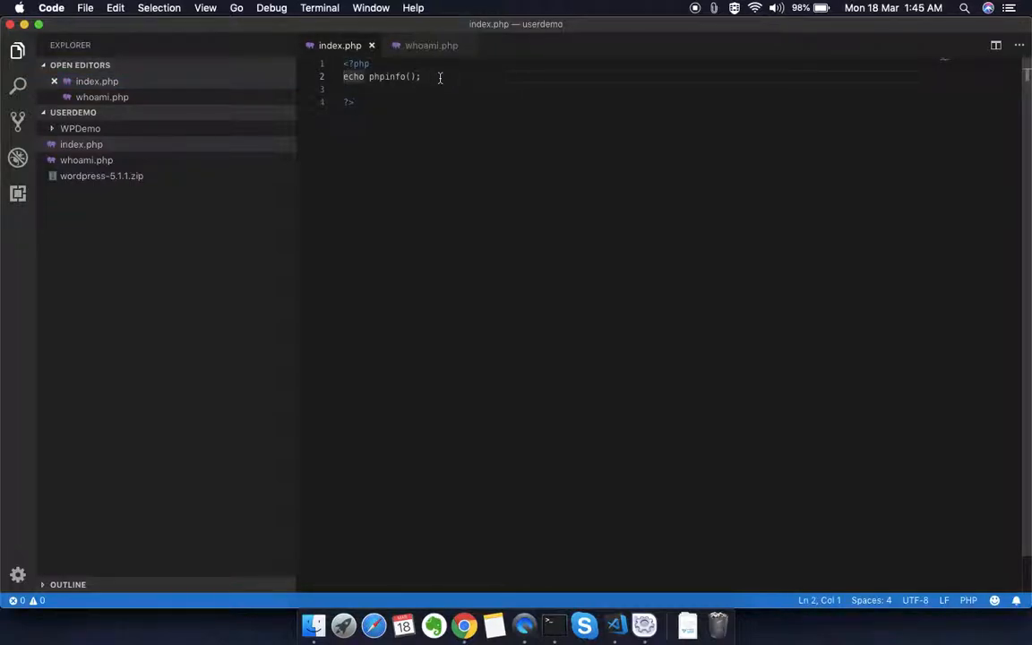
{"action": "type", "text": "//"}
{"action": "key", "text": "super+Right"}
Step: Add echo 'this is test string'; below the commented line, save index.php, and check the localhost/userdemo/ page in Chrome
{"action": "key", "text": "Return"}
{"action": "key", "text": "Return"}
{"action": "type", "text": "ec"}
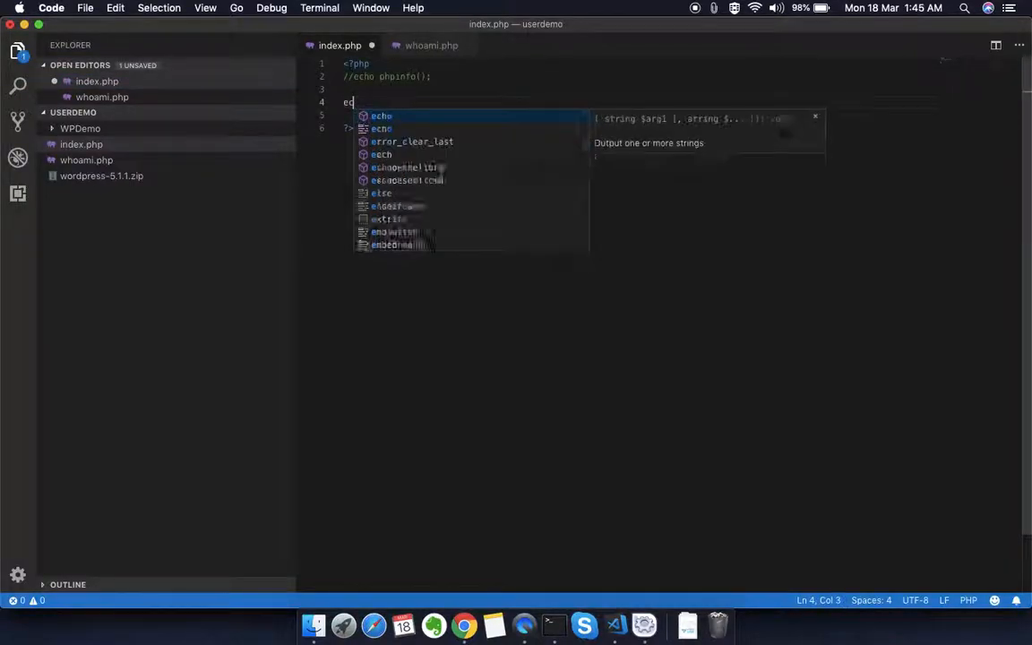
{"action": "type", "text": "ho 'thi"}
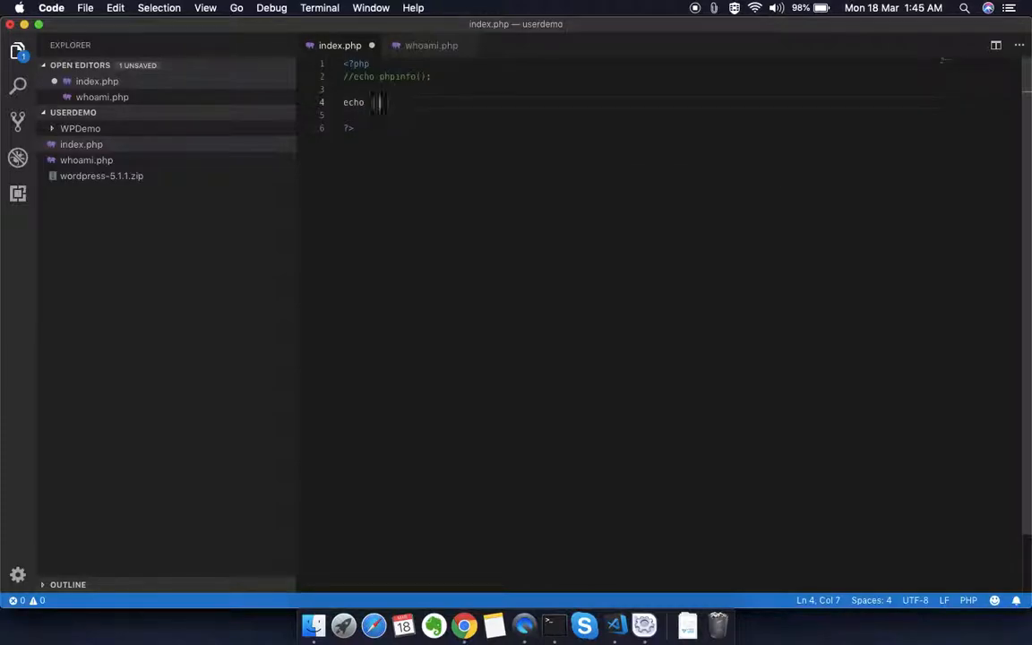
{"action": "type", "text": "s is test string';"}
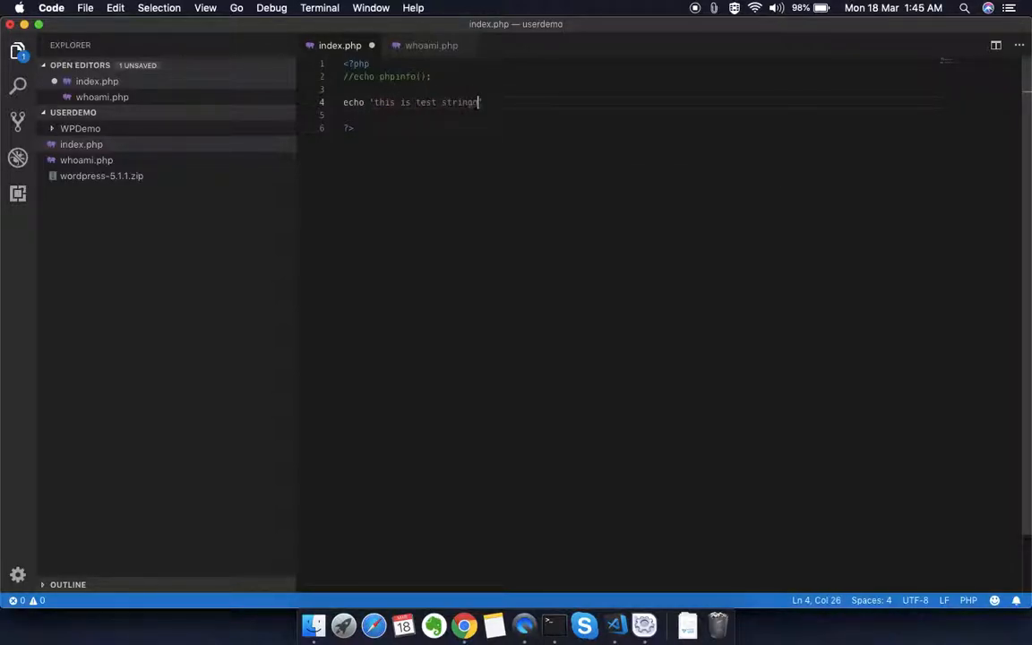
{"action": "key", "text": "Escape"}
{"action": "key", "text": "super+s"}
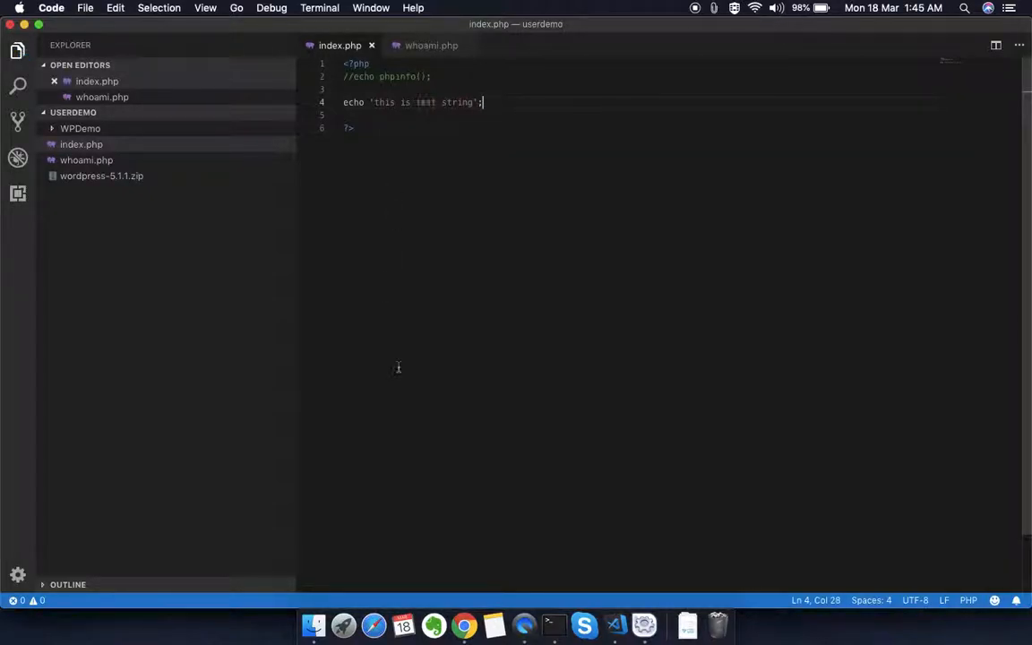
{"action": "left_click", "coordinate": [464, 626]}
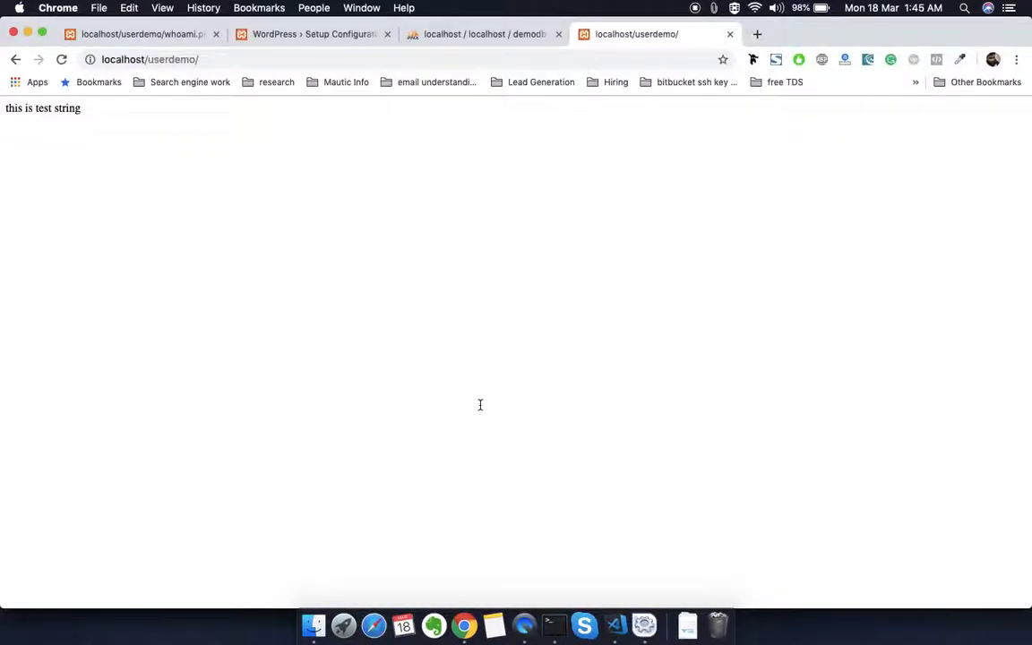
Step: Return to the WordPress setup page, switch to Terminal, and change from htdocs into the userdemo directory, listing both directories
{"action": "left_click", "coordinate": [265, 41]}
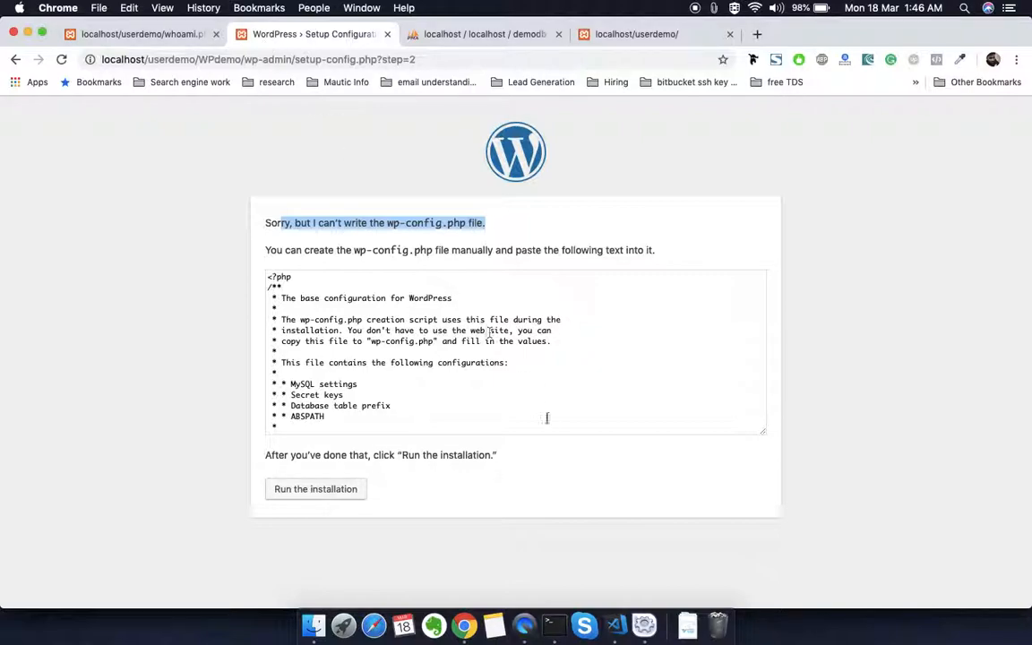
{"action": "left_click", "coordinate": [553, 627]}
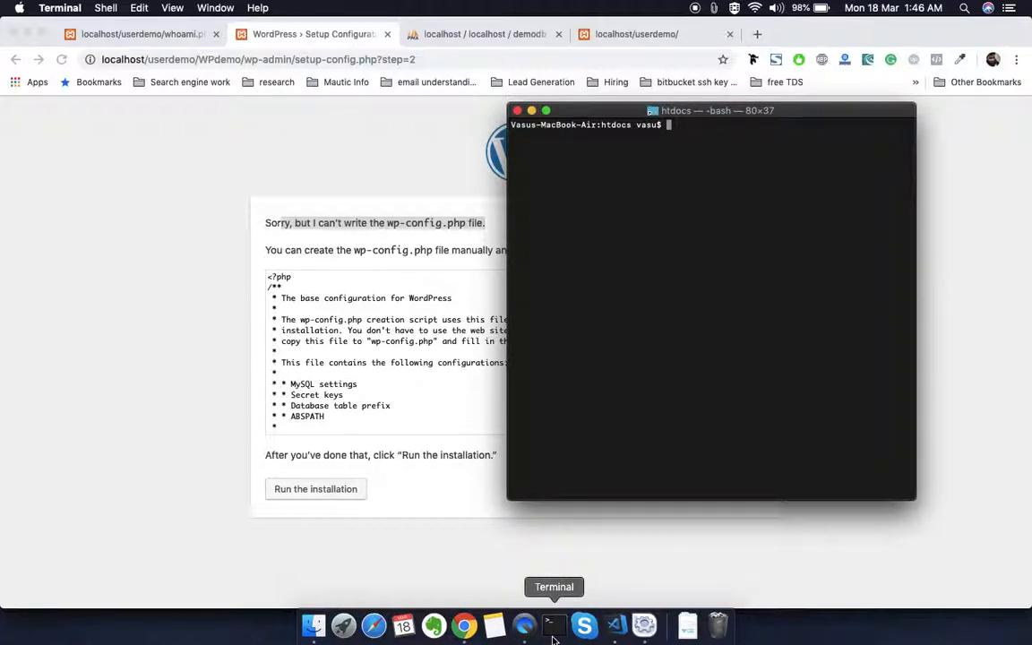
{"action": "type", "text": "ls"}
{"action": "key", "text": "Return"}
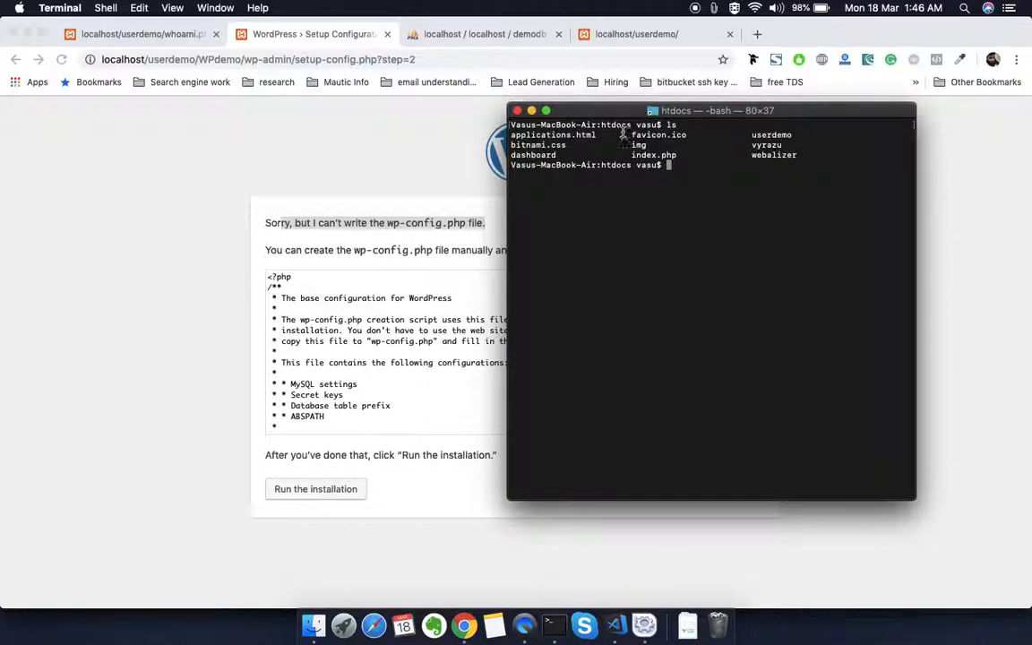
{"action": "type", "text": "cd us"}
{"action": "key", "text": "Tab"}
{"action": "key", "text": "Return"}
{"action": "type", "text": "ls"}
{"action": "key", "text": "Return"}
Step: Clear the terminal output and list the userdemo directory again
{"action": "type", "text": "lcear"}
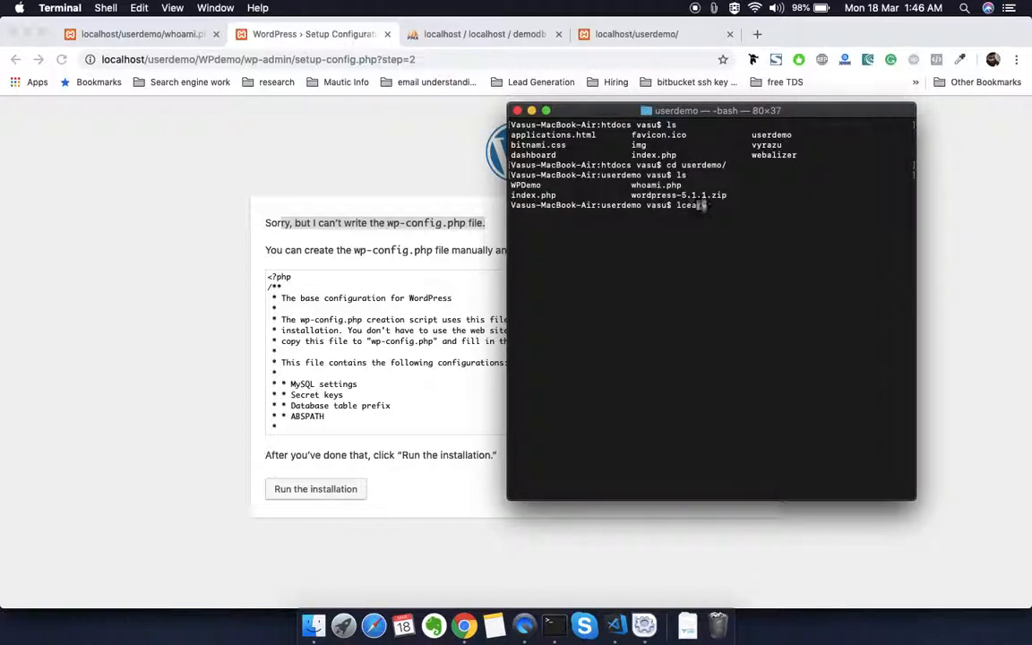
{"action": "key", "text": "Return"}
{"action": "type", "text": "clear"}
{"action": "key", "text": "Return"}
{"action": "type", "text": "ls"}
{"action": "key", "text": "Return"}
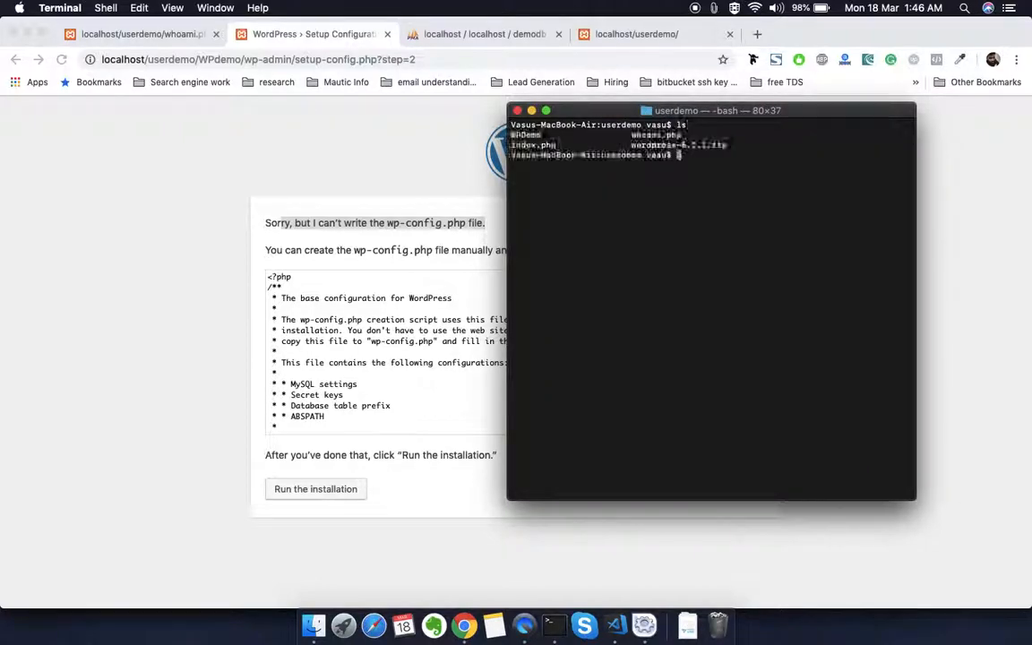
{"action": "double_click", "coordinate": [526, 135]}
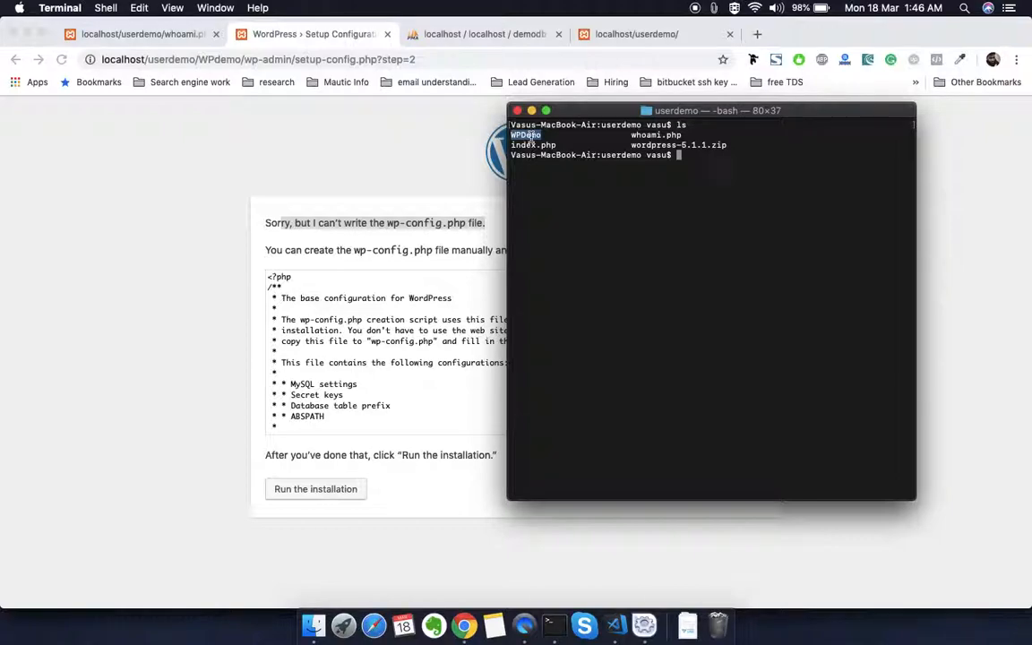
{"action": "type", "text": "chmod -R 7"}
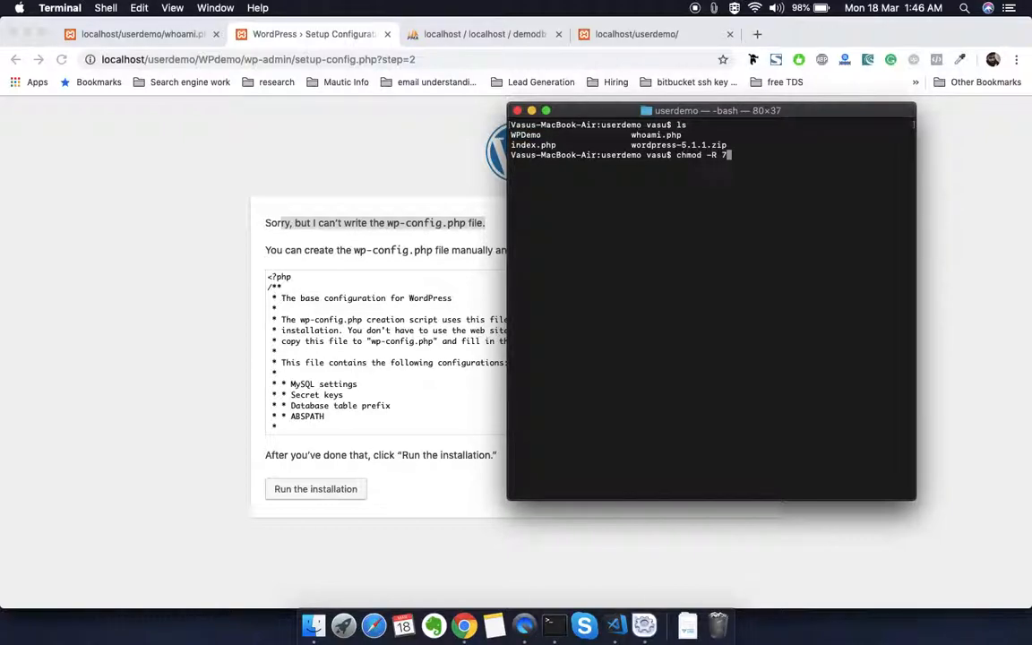
{"action": "type", "text": "77 WPDemo/"}
{"action": "key", "text": "Left"}
{"action": "key", "text": "Left"}
{"action": "key", "text": "Left"}
{"action": "key", "text": "Left"}
{"action": "key", "text": "Left"}
{"action": "key", "text": "Left"}
{"action": "key", "text": "Left"}
{"action": "key", "text": "Left"}
{"action": "key", "text": "Left"}
{"action": "key", "text": "Left"}
{"action": "key", "text": "Left"}
{"action": "key", "text": "Left"}
{"action": "key", "text": "Left"}
{"action": "key", "text": "Left"}
{"action": "key", "text": "Left"}
{"action": "key", "text": "Left"}
{"action": "key", "text": "Left"}
{"action": "key", "text": "Left"}
{"action": "key", "text": "Left"}
{"action": "key", "text": "Left"}
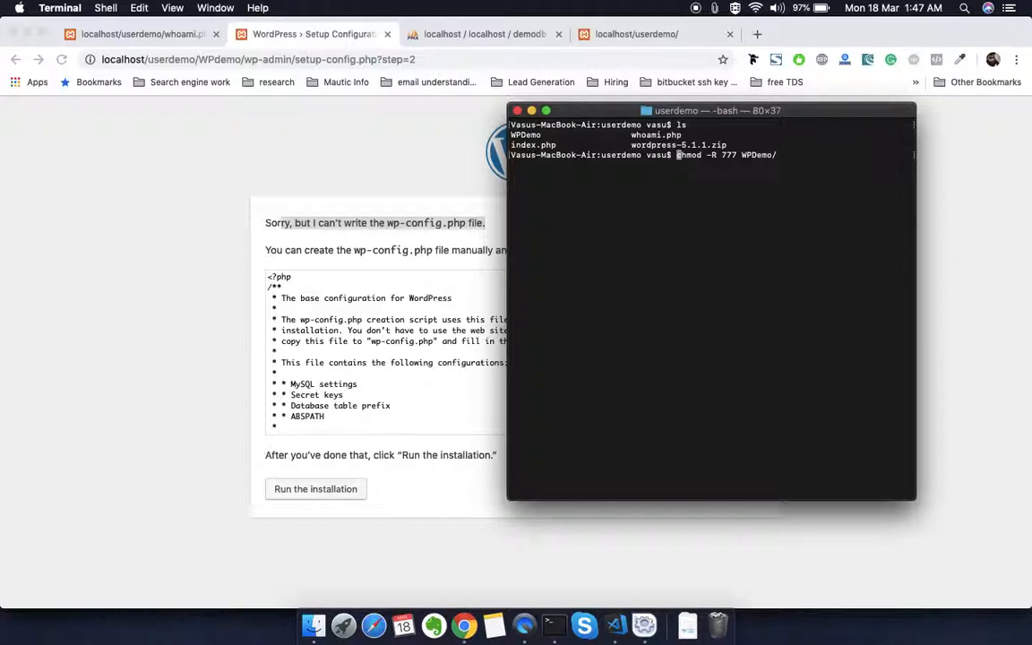
{"action": "key", "text": "Right"}
{"action": "key", "text": "Right"}
{"action": "key", "text": "Right"}
{"action": "key", "text": "Right"}
{"action": "key", "text": "Right"}
{"action": "key", "text": "Right"}
{"action": "key", "text": "Right"}
{"action": "key", "text": "Right"}
{"action": "key", "text": "Right"}
{"action": "key", "text": "Right"}
{"action": "key", "text": "Right"}
{"action": "key", "text": "Right"}
{"action": "key", "text": "Right"}
{"action": "key", "text": "Right"}
{"action": "key", "text": "Right"}
{"action": "key", "text": "Right"}
{"action": "key", "text": "Right"}
{"action": "key", "text": "BackSpace"}
{"action": "key", "text": "BackSpace"}
{"action": "key", "text": "BackSpace"}
{"action": "key", "text": "BackSpace"}
{"action": "key", "text": "BackSpace"}
{"action": "key", "text": "BackSpace"}
{"action": "key", "text": "BackSpace"}
{"action": "key", "text": "BackSpace"}
{"action": "key", "text": "BackSpace"}
{"action": "key", "text": "BackSpace"}
{"action": "key", "text": "BackSpace"}
{"action": "key", "text": "BackSpace"}
{"action": "key", "text": "BackSpace"}
{"action": "key", "text": "BackSpace"}
{"action": "key", "text": "BackSpace"}
{"action": "key", "text": "BackSpace"}
{"action": "key", "text": "BackSpace"}
{"action": "key", "text": "BackSpace"}
{"action": "key", "text": "BackSpace"}
Step: Look up the PHP executable's path with which php, highlight that path, and print the current terminal user with whoami
{"action": "type", "text": "whichphp"}
{"action": "key", "text": "Return"}
{"action": "key", "text": "Up"}
{"action": "key", "text": "Left"}
{"action": "key", "text": "Left"}
{"action": "key", "text": "Left"}
{"action": "key", "text": "Return"}
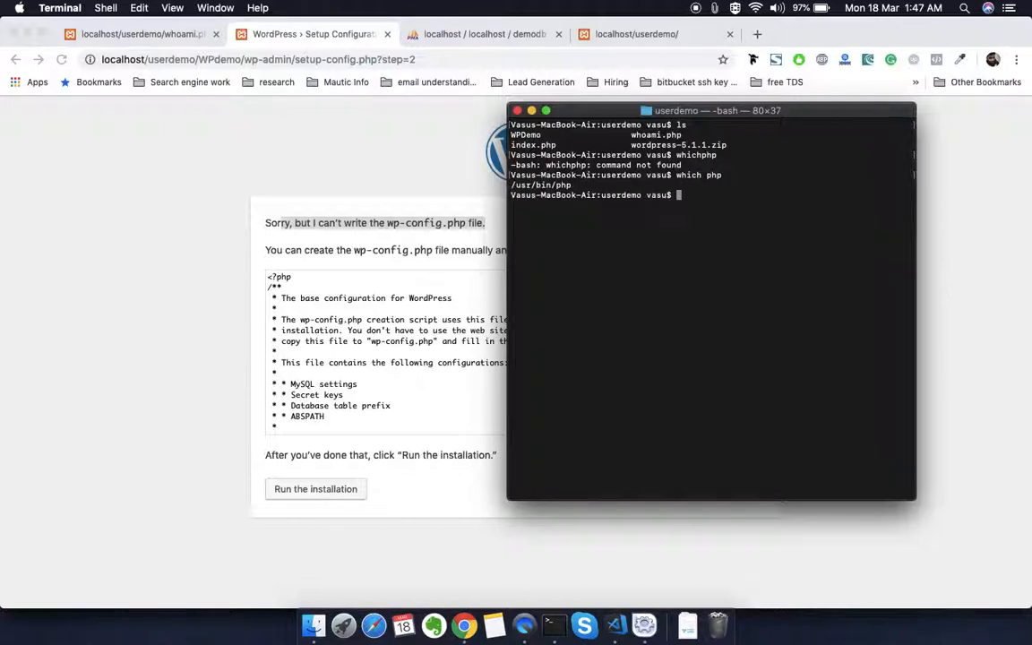
{"action": "left_click_drag", "start_coordinate": [574, 184], "coordinate": [514, 185]}
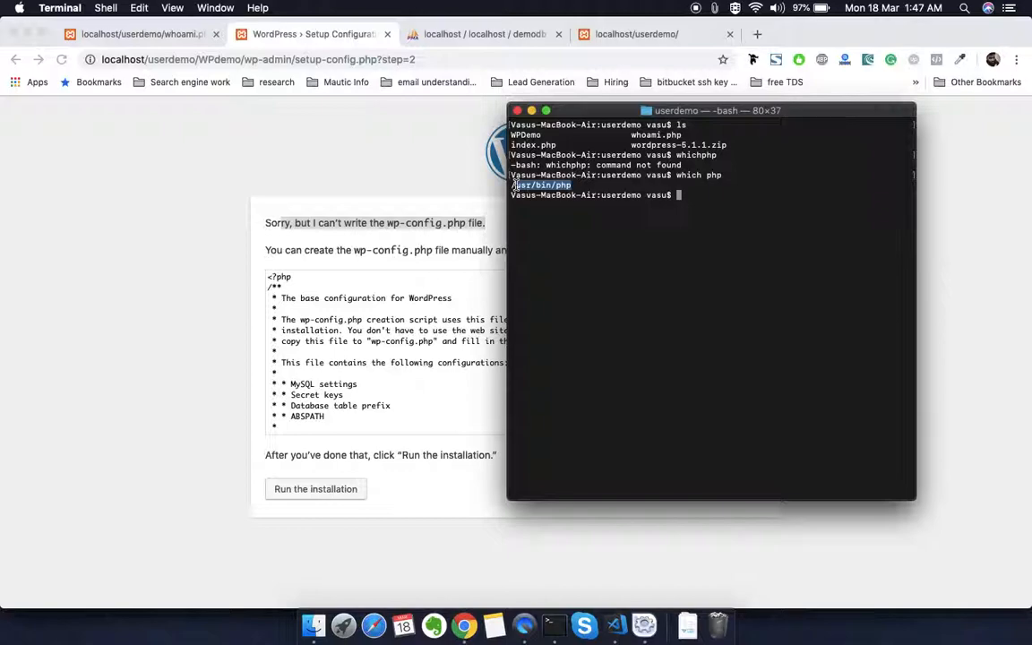
{"action": "type", "text": "whoami"}
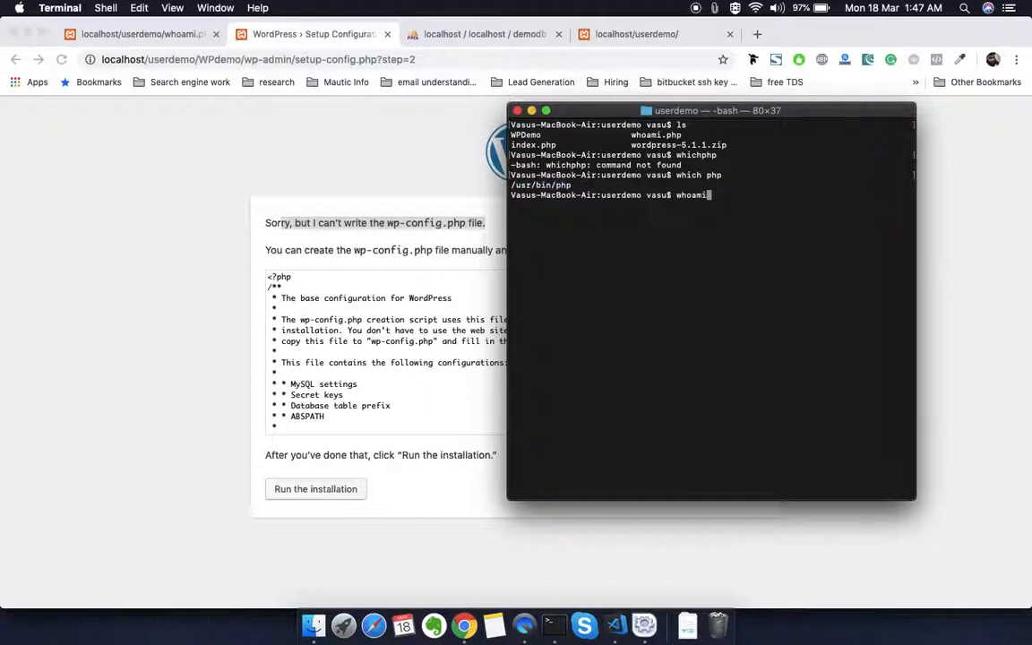
{"action": "key", "text": "Return"}
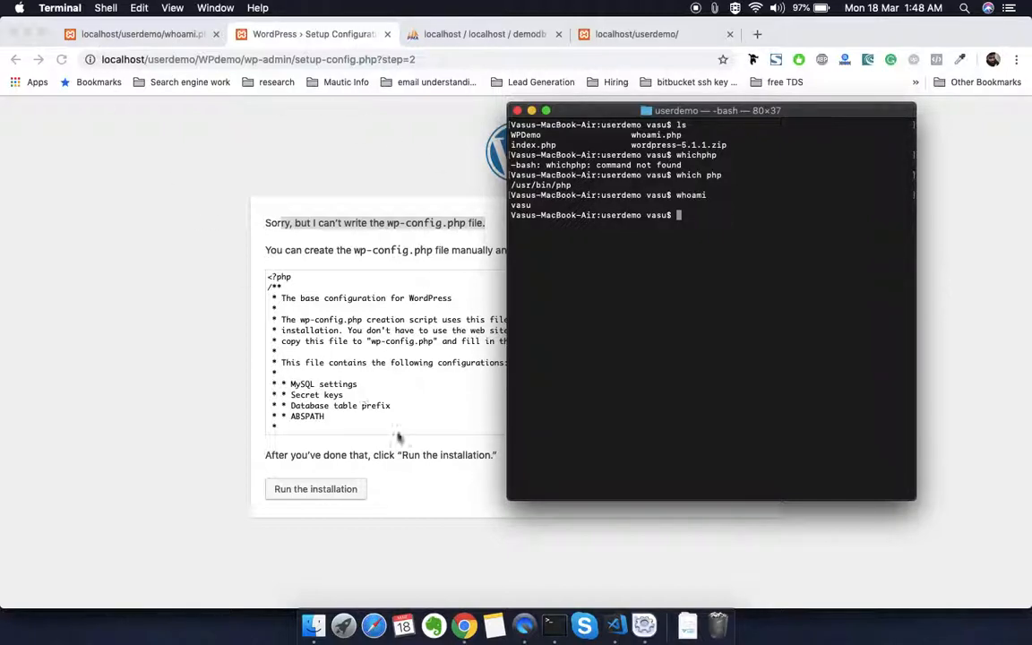
Step: Switch to Visual Studio Code and open whoami.php to view its shell_exec('whoami') line
{"action": "left_click", "coordinate": [614, 625]}
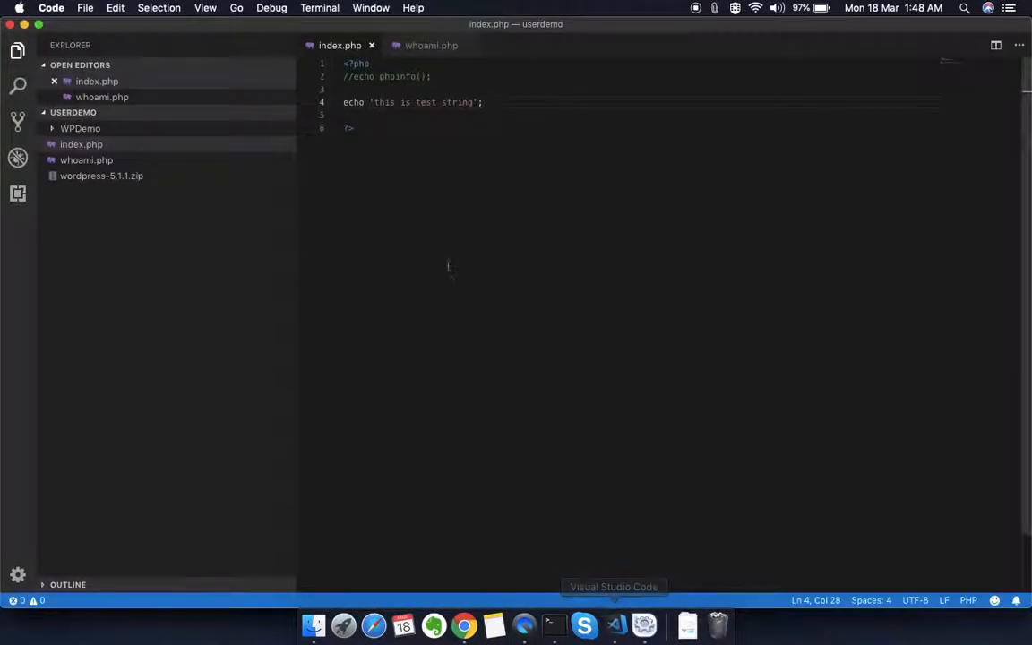
{"action": "left_click", "coordinate": [144, 104]}
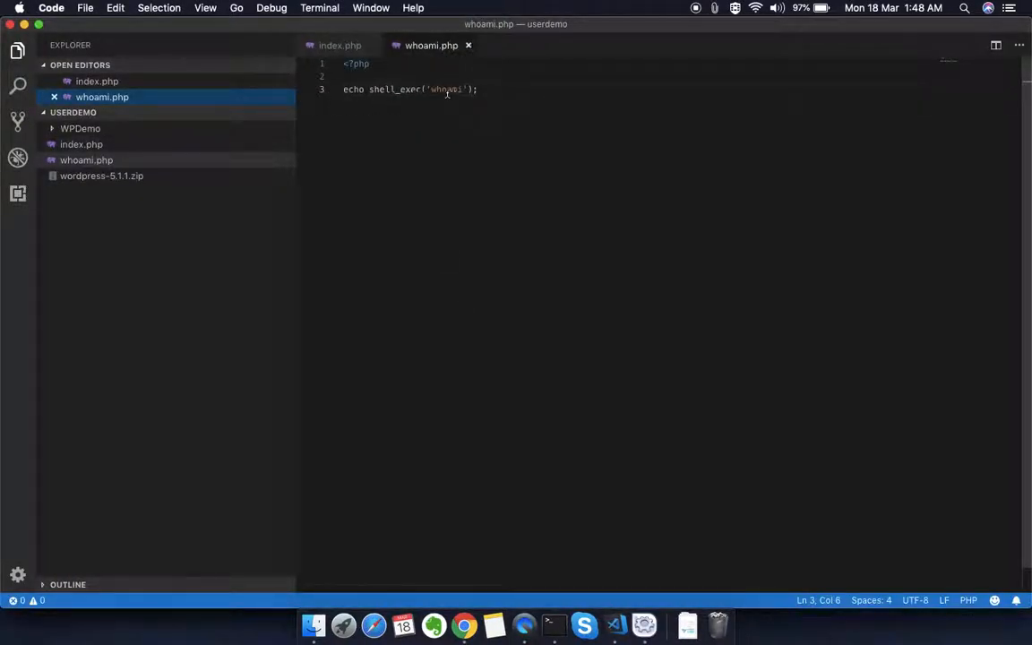
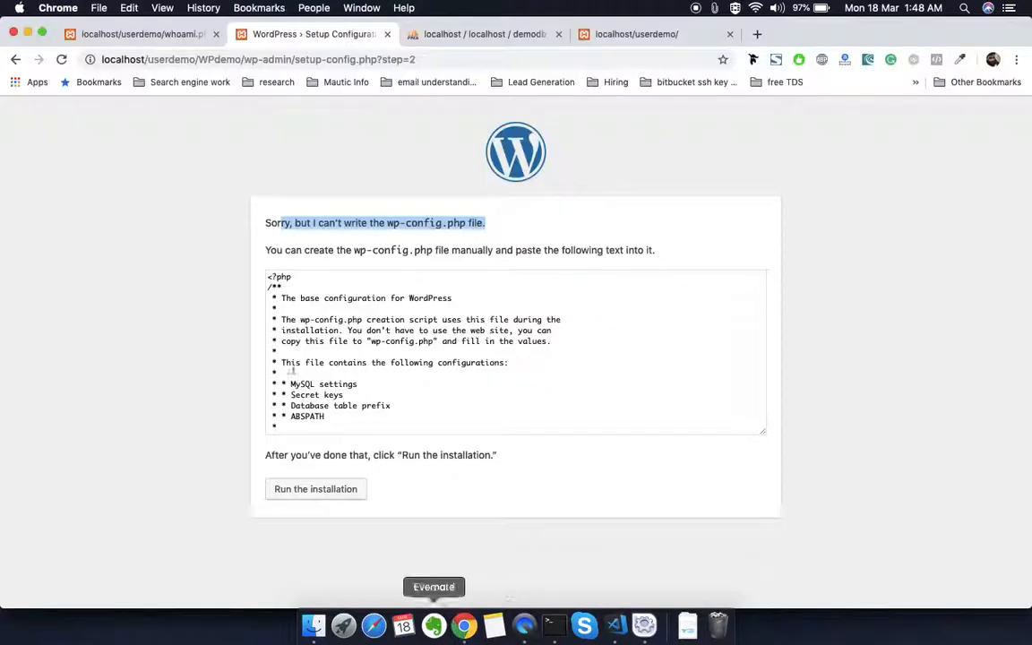
Step: Highlight the PHP user on the whoami.php page in Chrome, and list the userdemo directory in Terminal with ls -l
{"action": "left_click", "coordinate": [144, 34]}
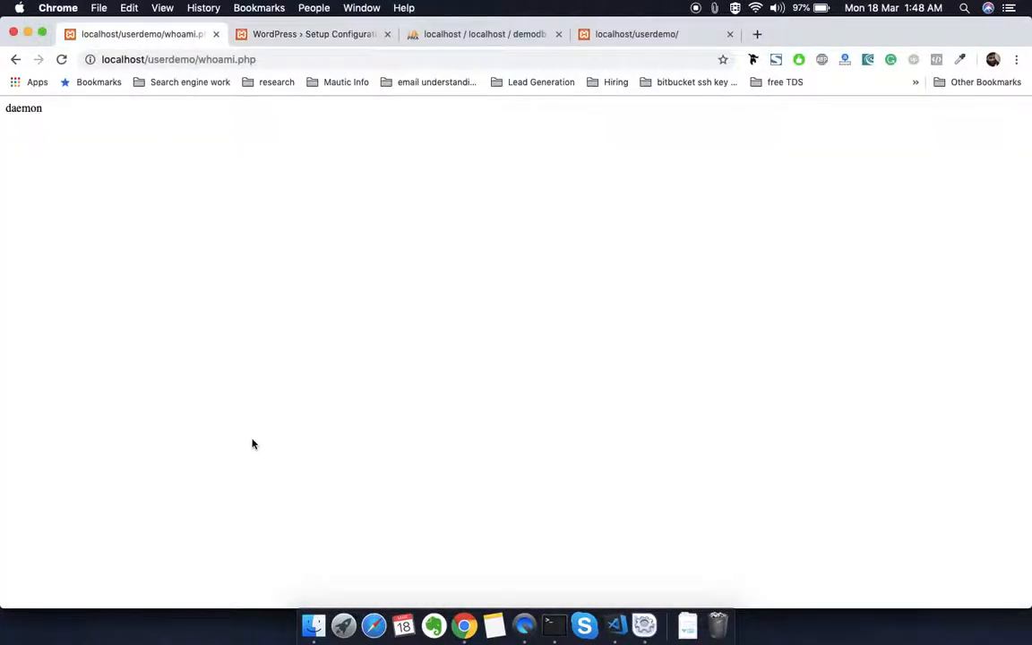
{"action": "double_click", "coordinate": [24, 109]}
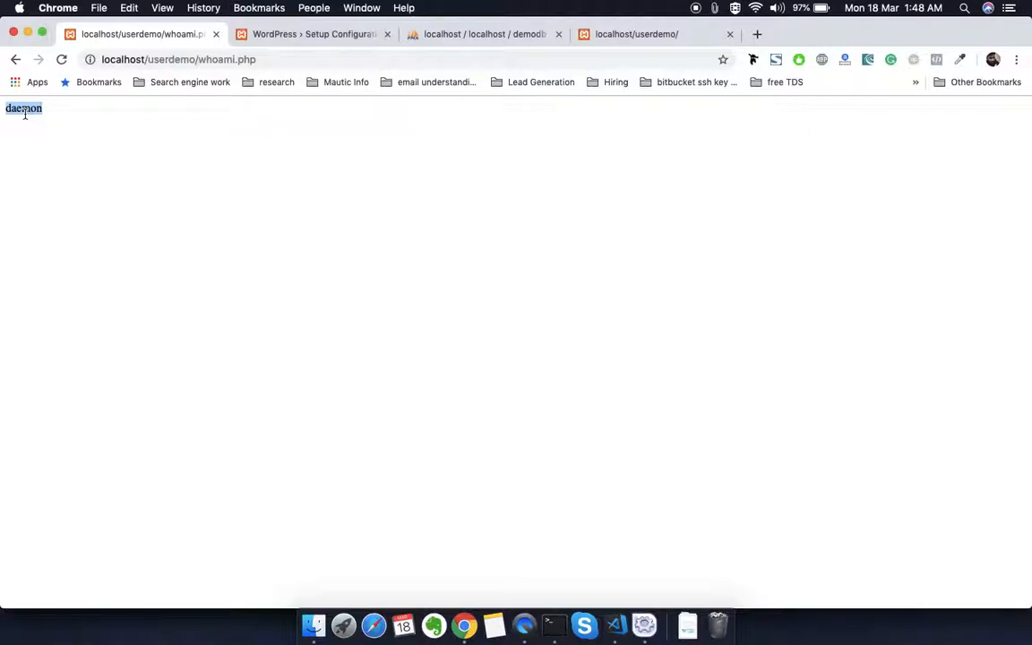
{"action": "left_click", "coordinate": [553, 626]}
{"action": "type", "text": "ls -l"}
{"action": "key", "text": "Return"}
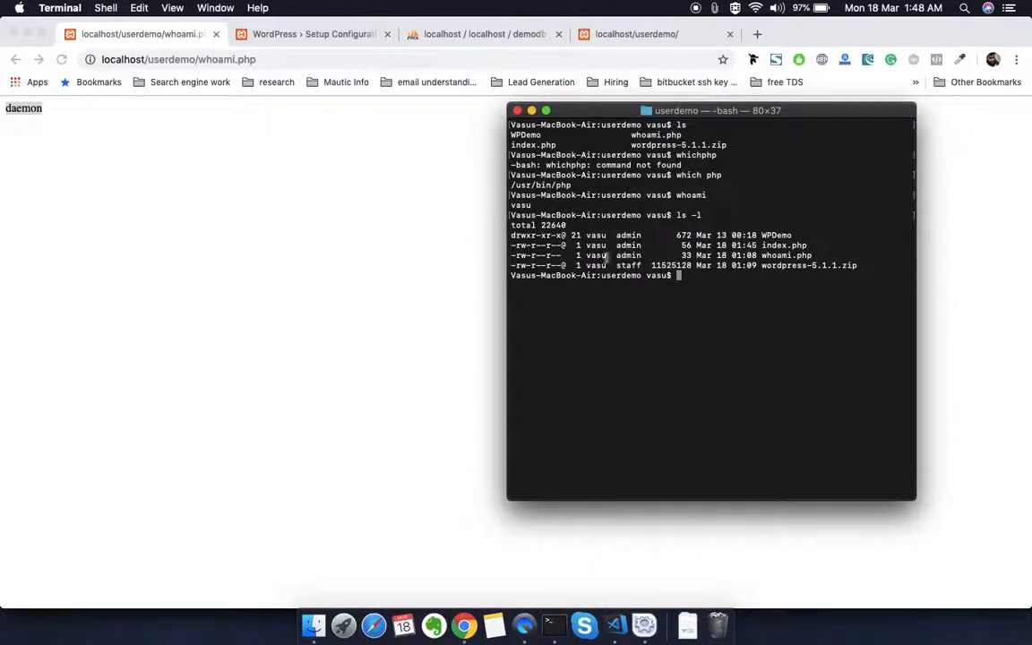
Step: Examine the WPDemo folder's owner, group and permission entries in the long directory listing
{"action": "double_click", "coordinate": [776, 235]}
{"action": "double_click", "coordinate": [596, 234]}
{"action": "double_click", "coordinate": [630, 235]}
{"action": "double_click", "coordinate": [596, 235]}
{"action": "double_click", "coordinate": [523, 234]}
{"action": "double_click", "coordinate": [640, 235]}
Step: Try to change the owner of the WPDemo folder recursively with chown -R daemon WPDemo/
{"action": "type", "text": "chown -R daemon "}
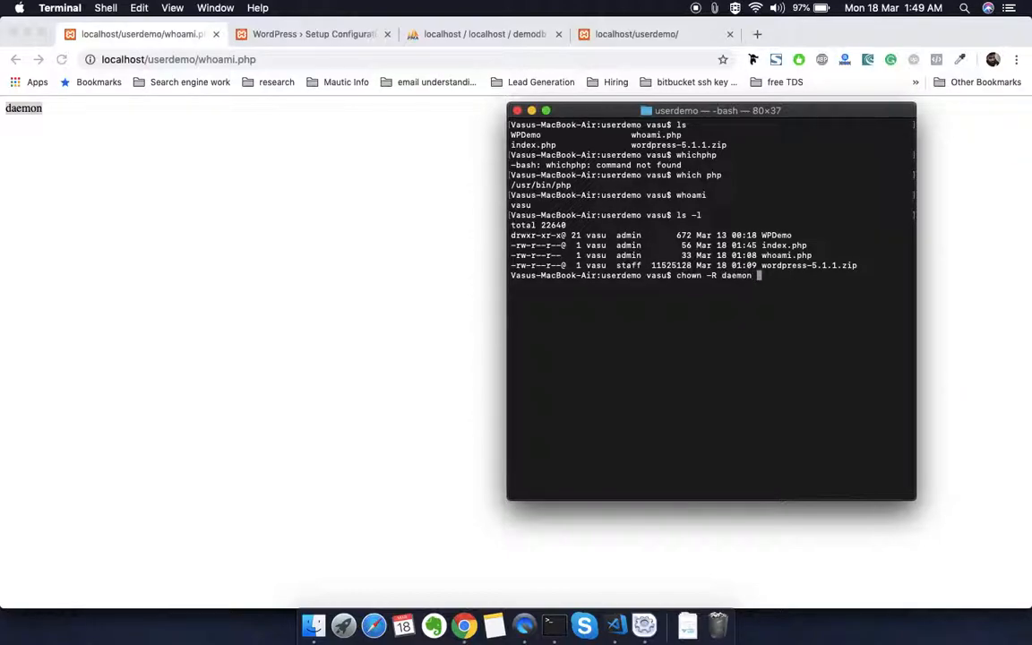
{"action": "type", "text": "Wp"}
{"action": "key", "text": "Tab"}
{"action": "key", "text": "Return"}
Step: Rerun the ownership change as sudo chown -R daemon WPDemo/ and enter the account password
{"action": "key", "text": "Up"}
{"action": "key", "text": "Left"}
{"action": "key", "text": "Left"}
{"action": "key", "text": "Left"}
{"action": "key", "text": "Left"}
{"action": "key", "text": "Left"}
{"action": "key", "text": "Left"}
{"action": "key", "text": "Left"}
{"action": "key", "text": "Left"}
{"action": "key", "text": "Left"}
{"action": "key", "text": "Left"}
{"action": "key", "text": "Left"}
{"action": "key", "text": "Left"}
{"action": "key", "text": "Left"}
{"action": "key", "text": "Left"}
{"action": "key", "text": "Left"}
{"action": "key", "text": "Left"}
{"action": "key", "text": "Left"}
{"action": "key", "text": "Left"}
{"action": "key", "text": "Left"}
{"action": "key", "text": "Left"}
{"action": "key", "text": "Left"}
{"action": "key", "text": "Left"}
{"action": "key", "text": "Left"}
{"action": "type", "text": "sudo"}
{"action": "key", "text": "Return"}
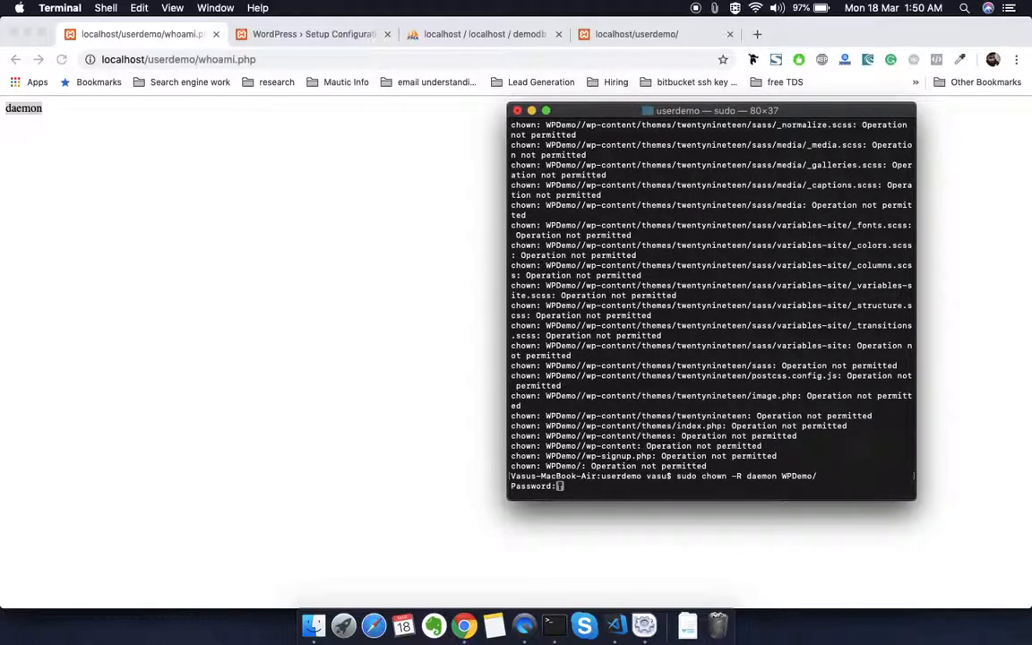
{"action": "key", "text": "Return"}
Step: Clear the terminal, list userdemo again with ls -l, and highlight the owner of the WPDemo folder
{"action": "type", "text": "clear"}
{"action": "key", "text": "Return"}
{"action": "type", "text": "ls -l"}
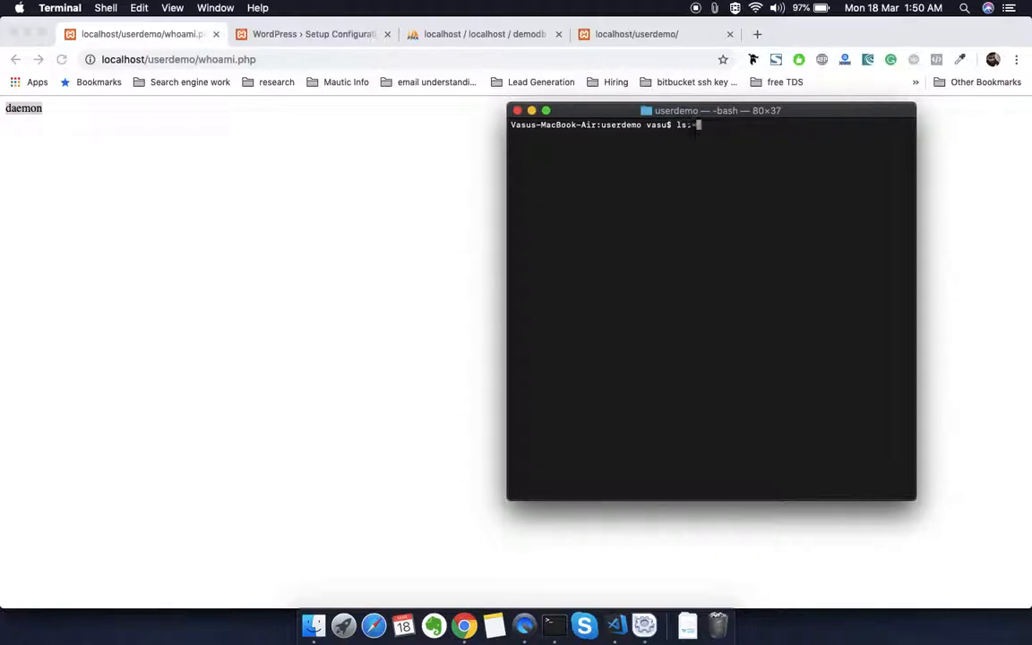
{"action": "key", "text": "Return"}
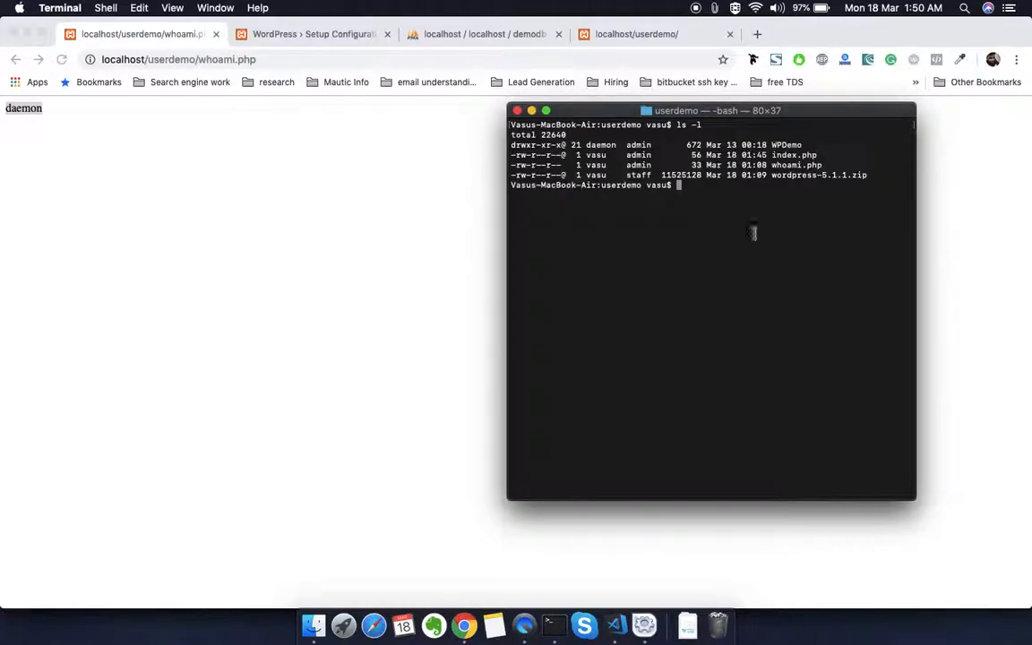
{"action": "double_click", "coordinate": [602, 145]}
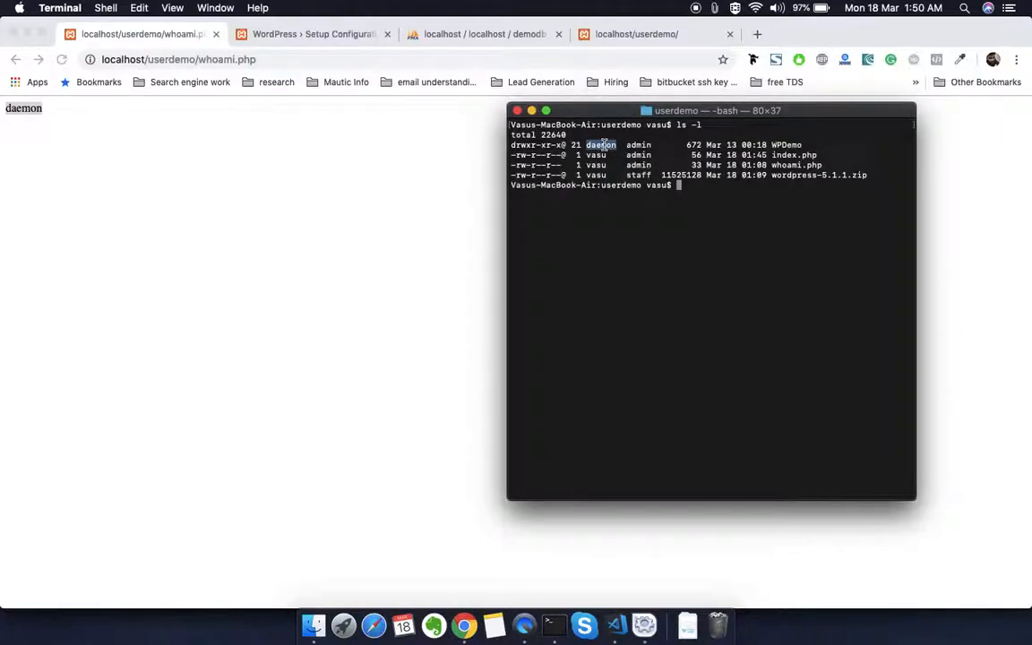
Step: Return to the WordPress database details form in Chrome, empty the database password field, and submit the form
{"action": "left_click", "coordinate": [320, 36]}
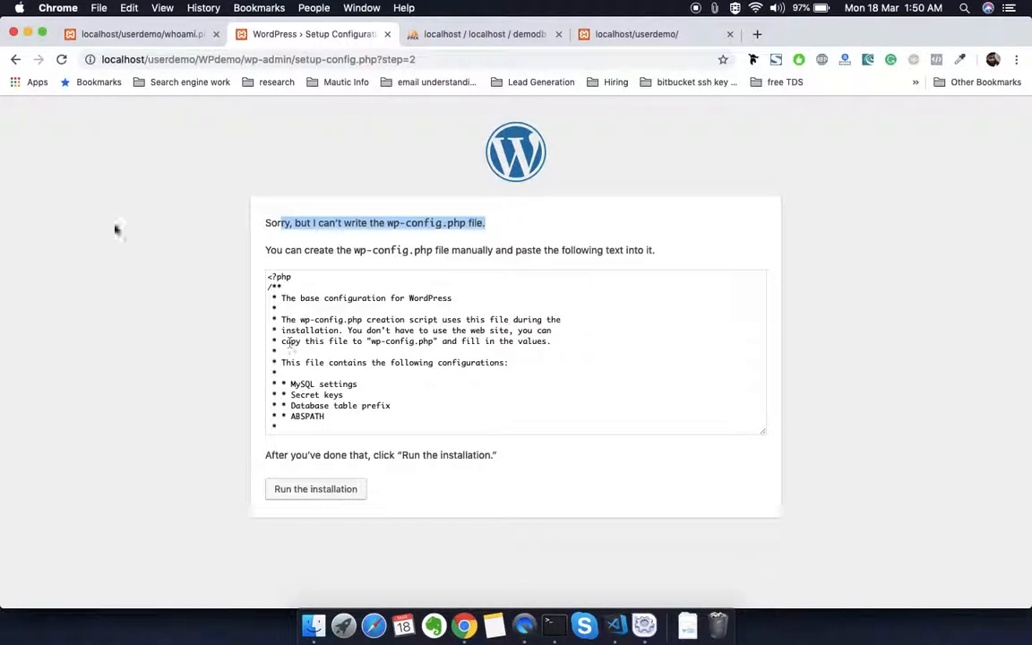
{"action": "left_click", "coordinate": [16, 60]}
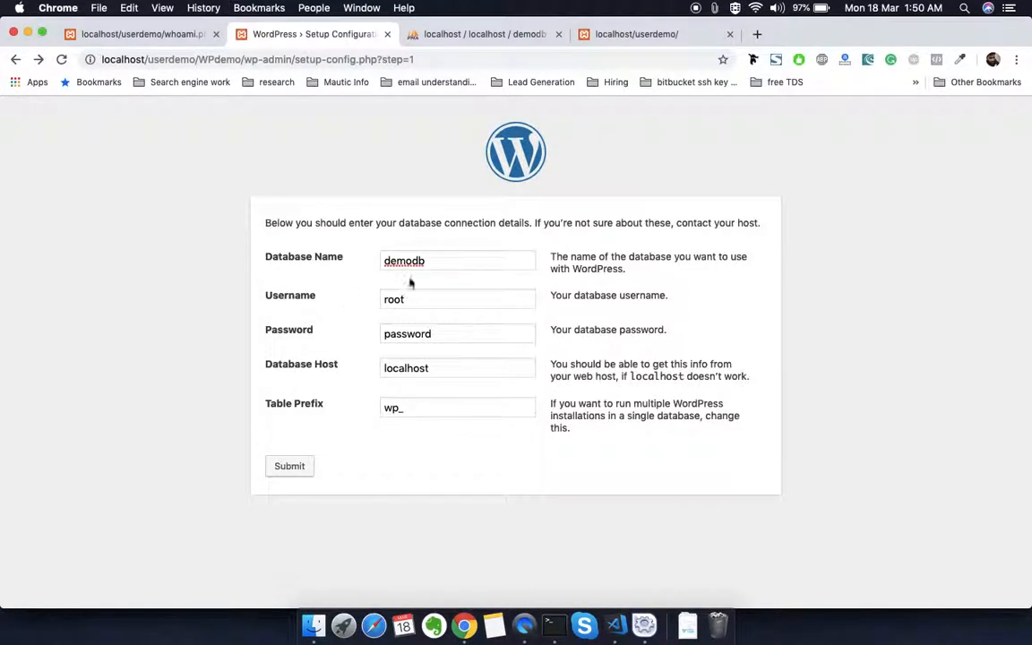
{"action": "left_click", "coordinate": [406, 332]}
{"action": "key", "text": "BackSpace"}
{"action": "key", "text": "BackSpace"}
{"action": "key", "text": "BackSpace"}
{"action": "key", "text": "BackSpace"}
{"action": "key", "text": "BackSpace"}
{"action": "key", "text": "BackSpace"}
{"action": "key", "text": "BackSpace"}
{"action": "key", "text": "BackSpace"}
{"action": "key", "text": "Tab"}
{"action": "key", "text": "Tab"}
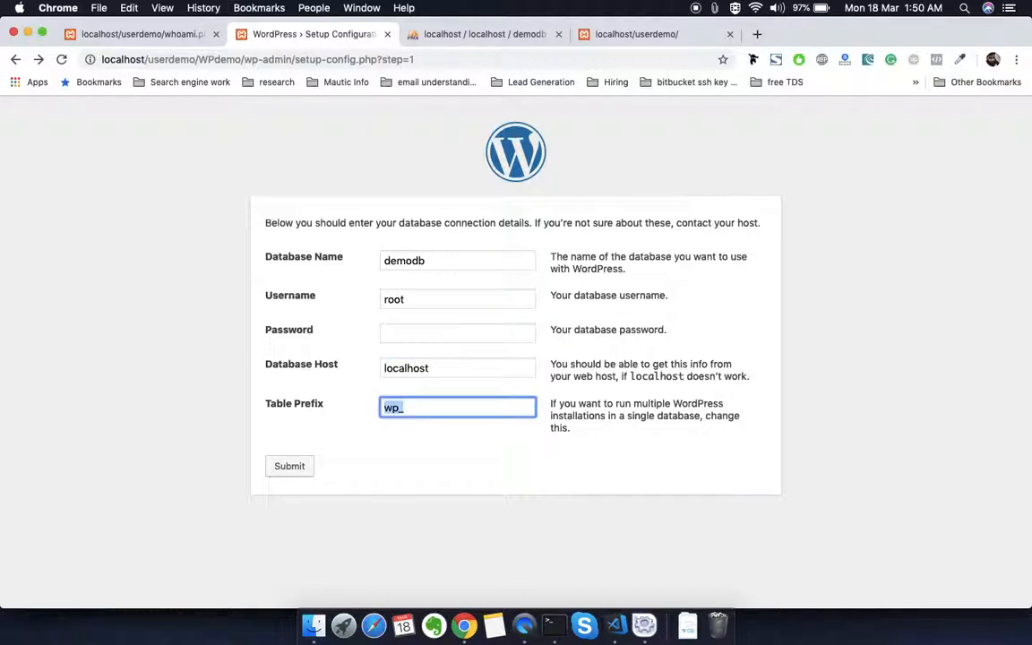
{"action": "left_click", "coordinate": [296, 475]}
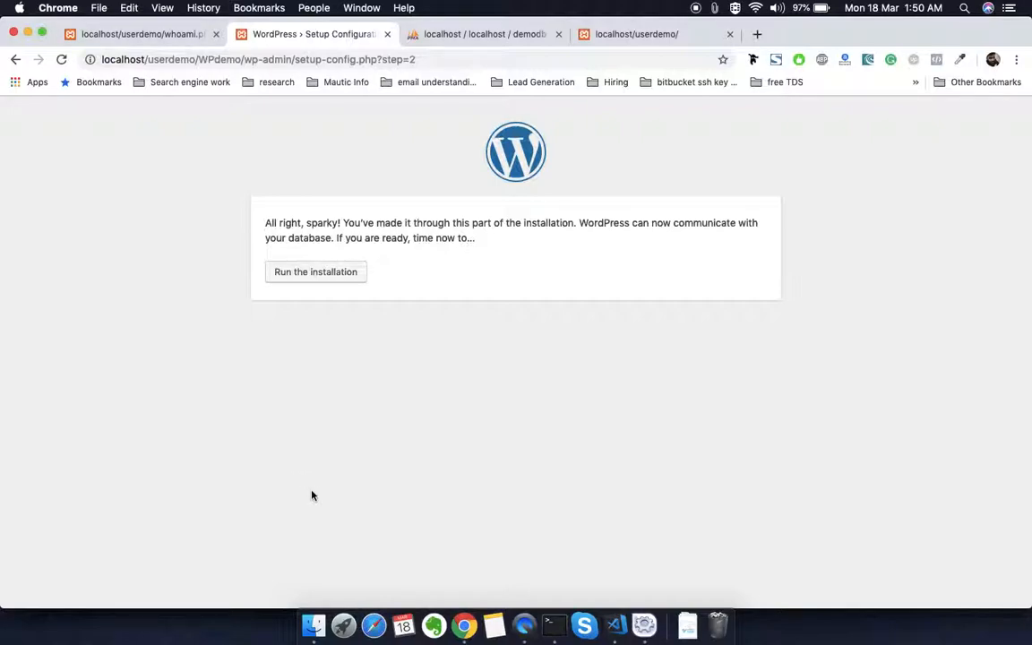
Step: Switch to Finder and open the WPDemo folder inside userdemo to view its files, including wp-config.php
{"action": "left_click", "coordinate": [312, 630]}
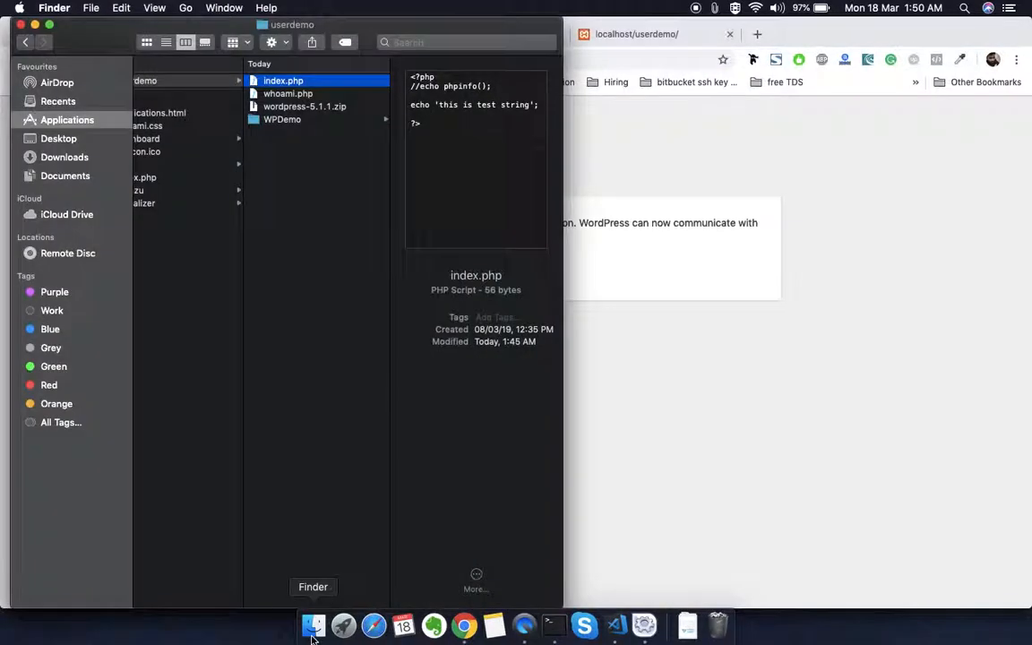
{"action": "scroll", "coordinate": [320, 399], "scroll_direction": "left", "scroll_amount": 3}
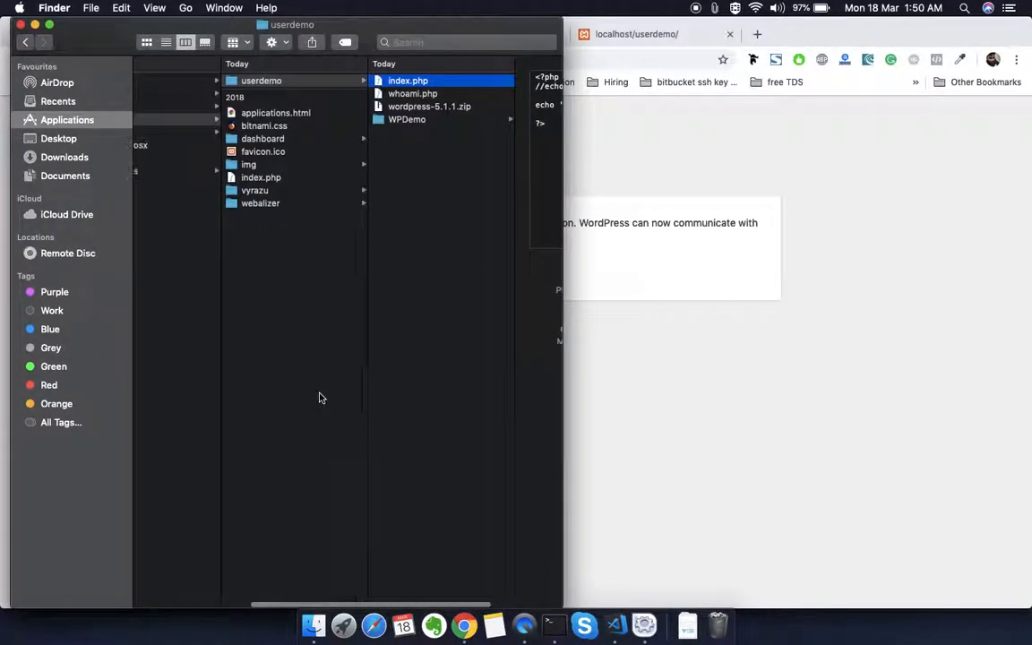
{"action": "left_click", "coordinate": [279, 114]}
{"action": "left_click", "coordinate": [280, 84]}
{"action": "left_click", "coordinate": [405, 120]}
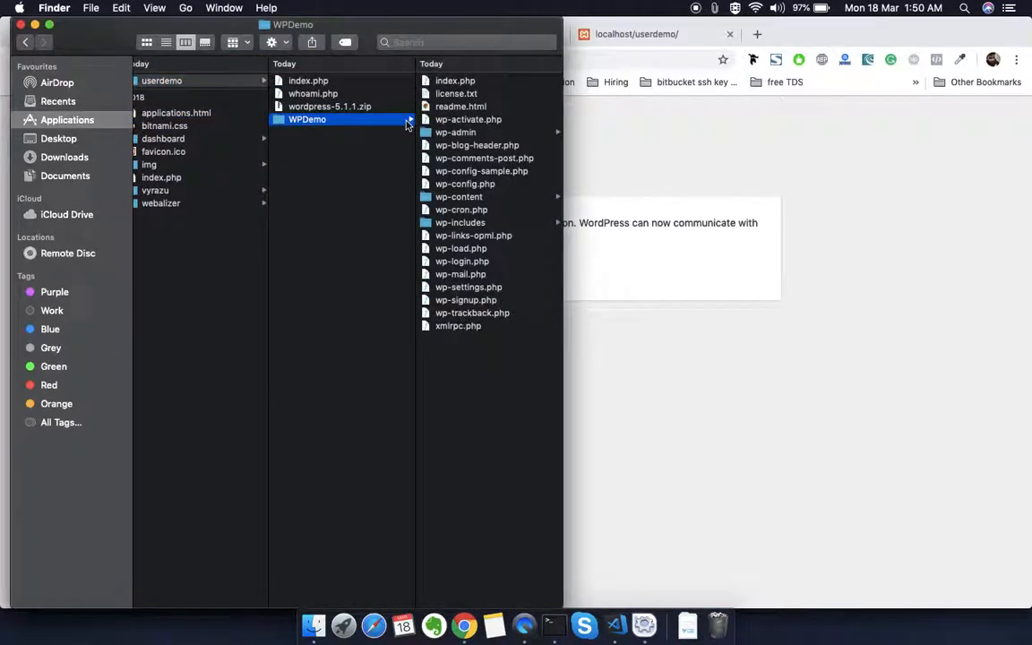
Step: Switch to Visual Studio Code, expand the WPDemo folder, and open its index.php file
{"action": "left_click", "coordinate": [614, 625]}
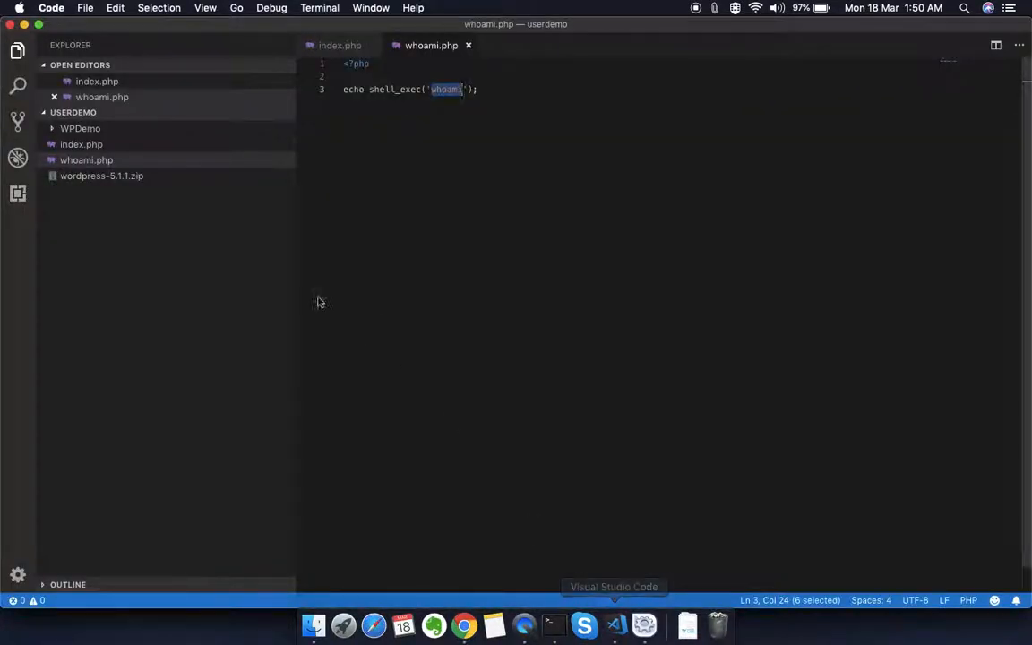
{"action": "left_click", "coordinate": [125, 175]}
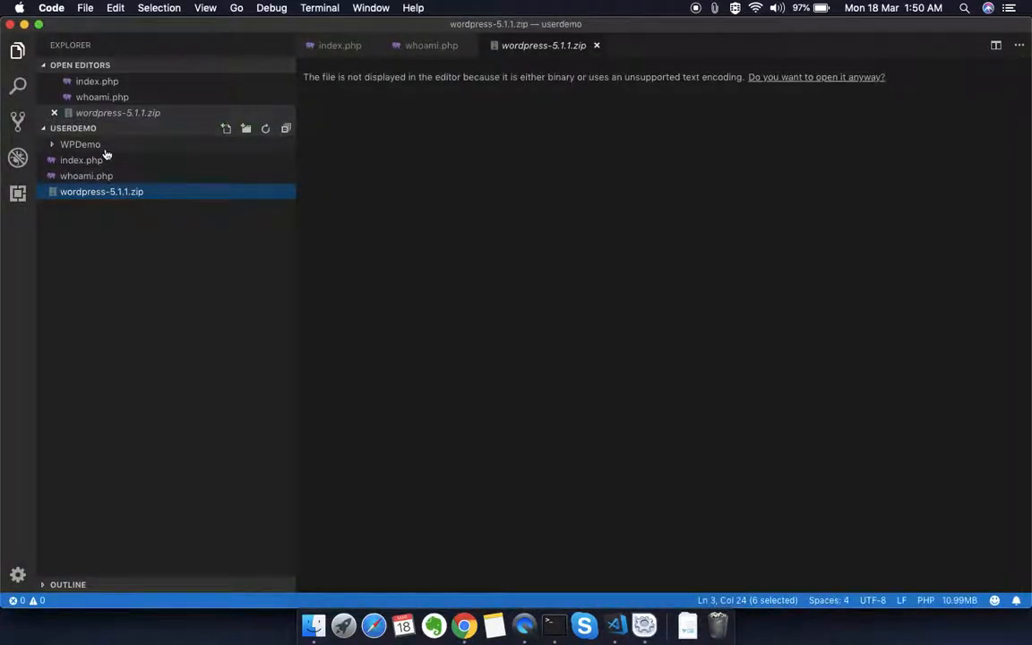
{"action": "left_click", "coordinate": [104, 149]}
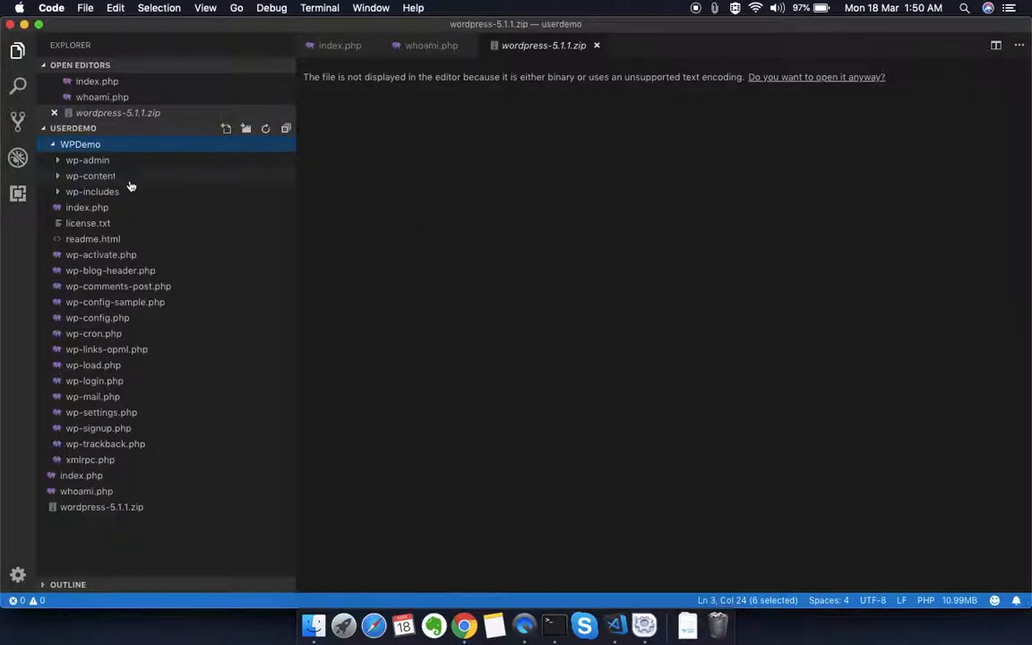
{"action": "left_click", "coordinate": [108, 208]}
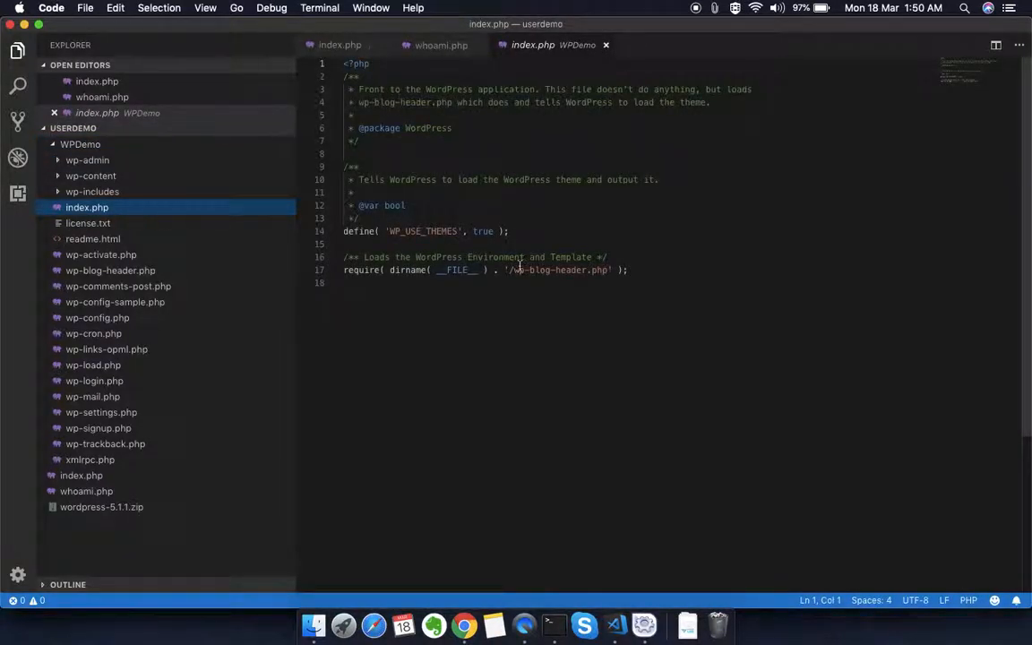
Step: Try to save index.php with "asdfadsf" added after the WP_USE_THEMES line, and again with that text removed
{"action": "left_click", "coordinate": [520, 231]}
{"action": "type", "text": "asdfadsf"}
{"action": "key", "text": "super+s"}
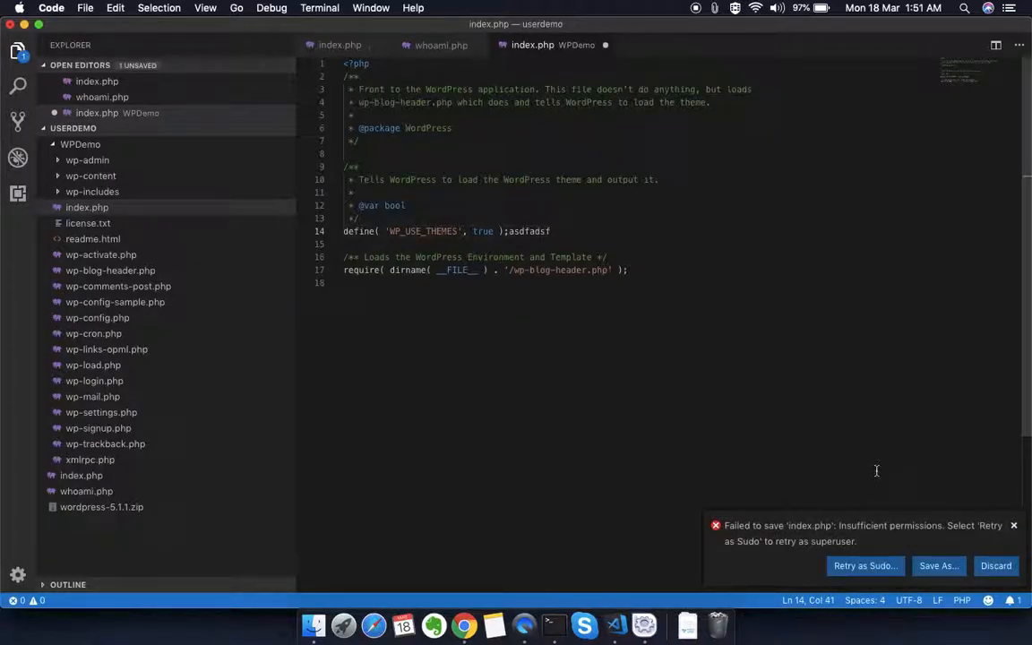
{"action": "key", "text": "shift+alt+Left"}
{"action": "key", "text": "BackSpace"}
{"action": "key", "text": "super+s"}
Step: View the htdocs and userdemo folders in Finder, and return to the WordPress setup page in Chrome
{"action": "left_click", "coordinate": [314, 627]}
{"action": "scroll", "coordinate": [394, 488], "scroll_direction": "left", "scroll_amount": 5}
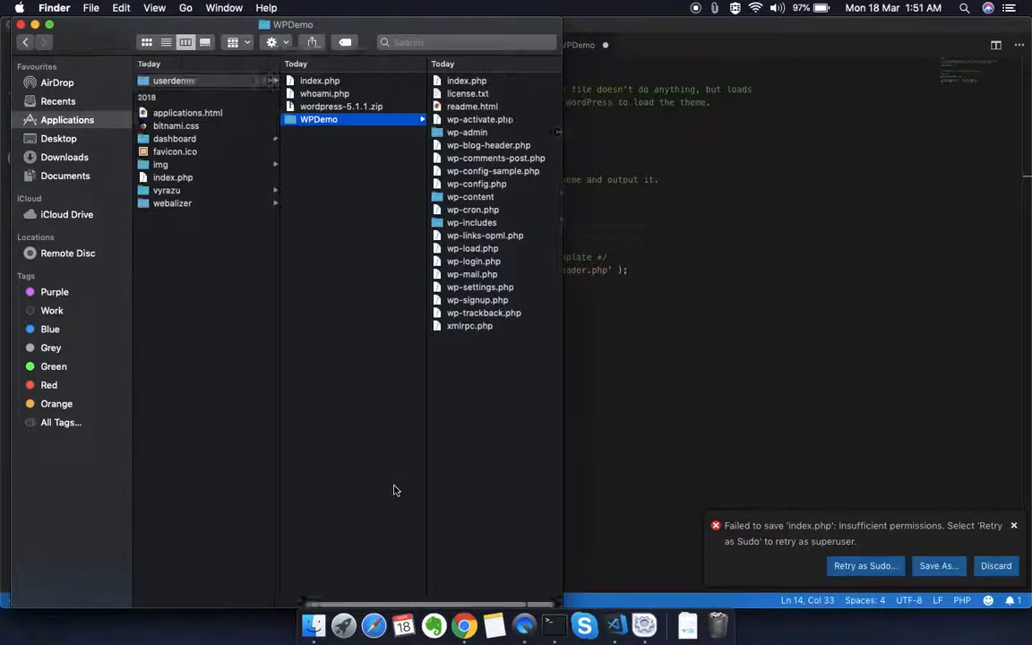
{"action": "left_click", "coordinate": [461, 627]}
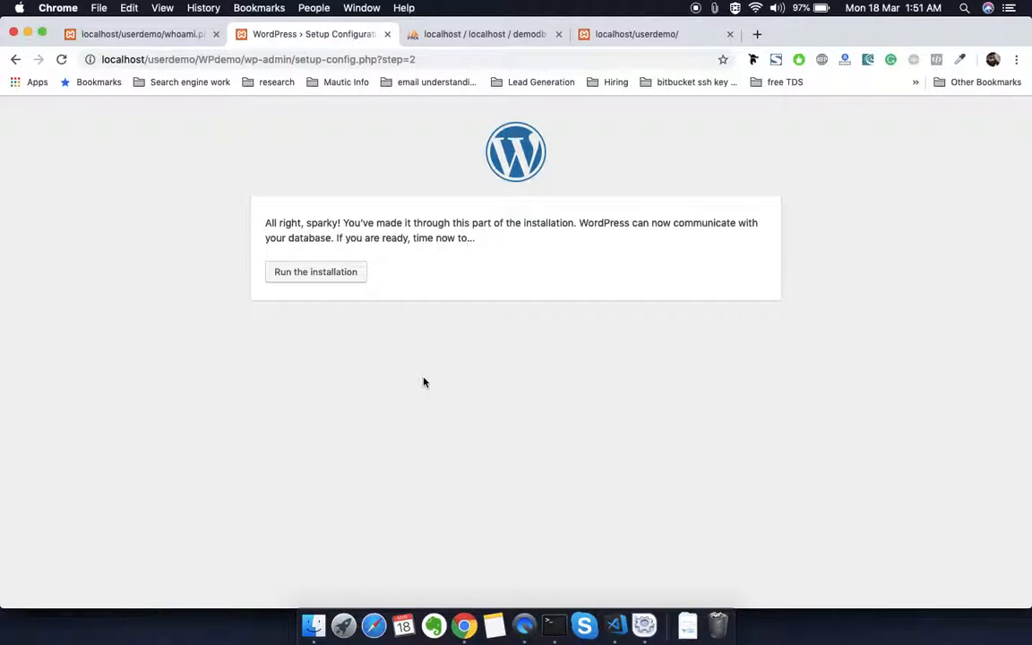
Step: Switch to Terminal, highlight the WPDemo entry, and try to change the folder's permissions recursively with chmod -R 775 WPDemo/
{"action": "left_click", "coordinate": [558, 625]}
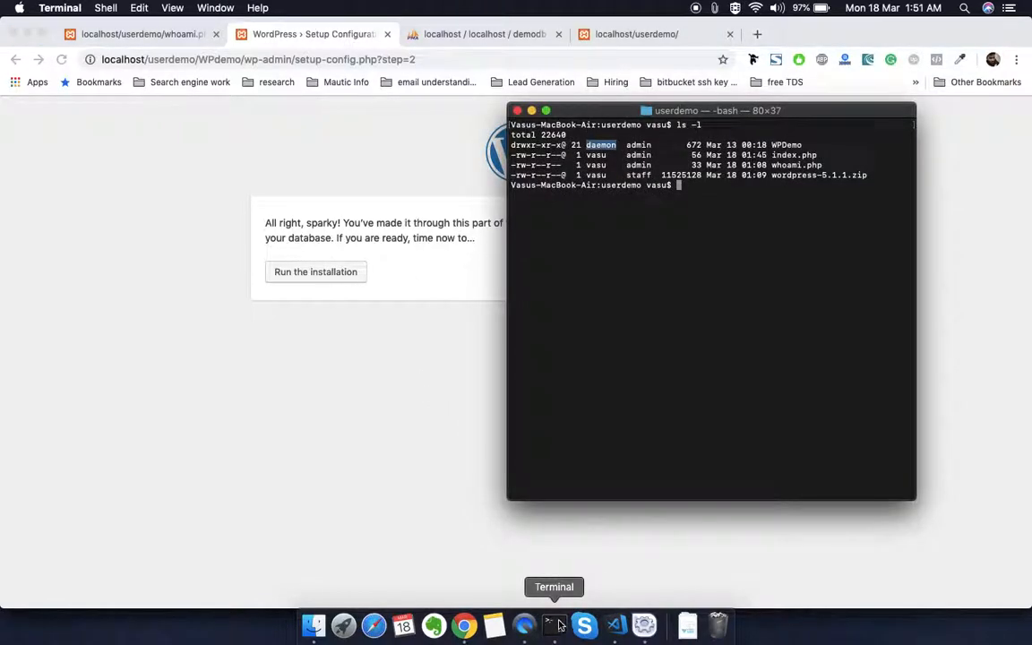
{"action": "triple_click", "coordinate": [638, 150]}
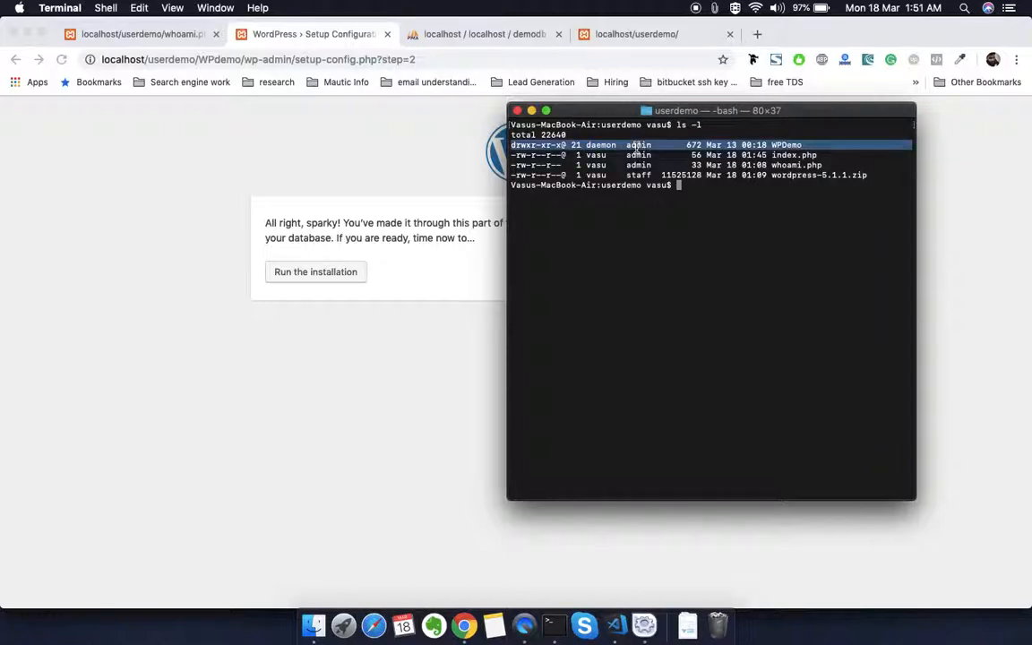
{"action": "type", "text": "ch"}
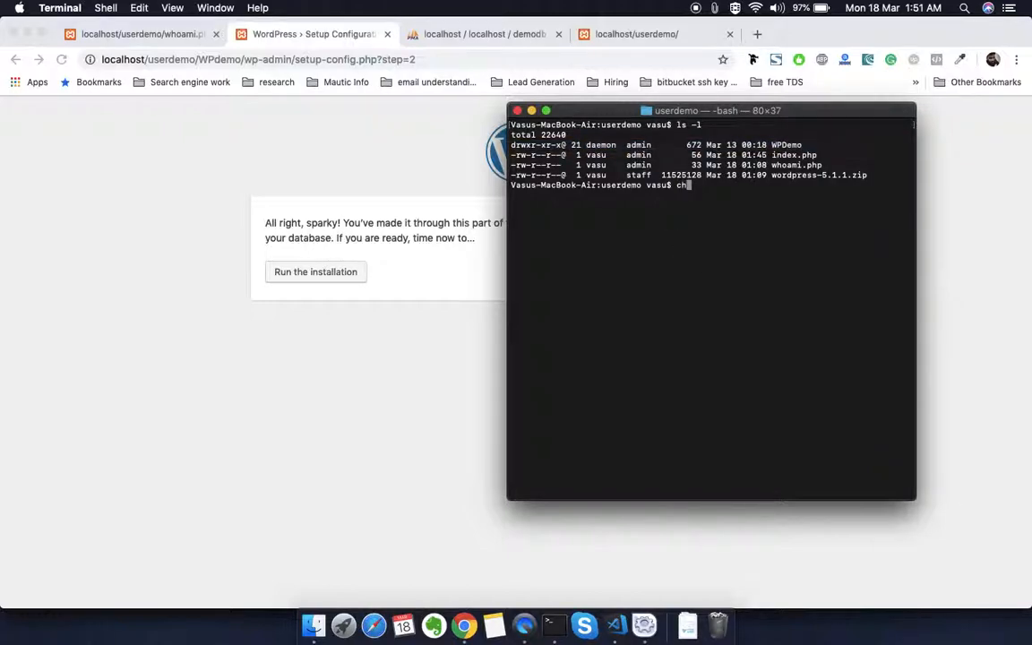
{"action": "type", "text": "o"}
{"action": "key", "text": "BackSpace"}
{"action": "type", "text": "mod -R 775"}
{"action": "double_click", "coordinate": [638, 145]}
{"action": "type", "text": "W"}
{"action": "key", "text": "Tab"}
{"action": "key", "text": "Return"}
Step: Rerun the recursive permission change with superuser rights as sudo chmod -R 775 WPDemo/, correcting the misspelled sudo
{"action": "key", "text": "Up"}
{"action": "key", "text": "Left"}
{"action": "key", "text": "Left"}
{"action": "key", "text": "Left"}
{"action": "key", "text": "Left"}
{"action": "key", "text": "Left"}
{"action": "key", "text": "Left"}
{"action": "key", "text": "Left"}
{"action": "key", "text": "Left"}
{"action": "key", "text": "Left"}
{"action": "key", "text": "Left"}
{"action": "key", "text": "Left"}
{"action": "key", "text": "Left"}
{"action": "key", "text": "Left"}
{"action": "key", "text": "Left"}
{"action": "key", "text": "Left"}
{"action": "key", "text": "Left"}
{"action": "key", "text": "Left"}
{"action": "key", "text": "Left"}
{"action": "key", "text": "Left"}
{"action": "key", "text": "Left"}
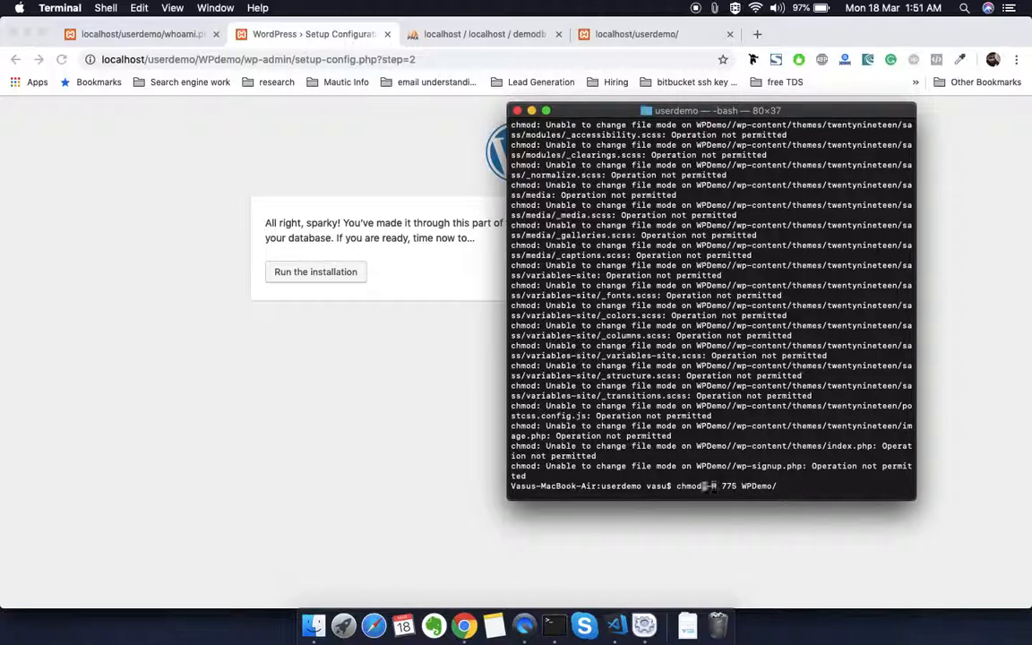
{"action": "type", "text": "sduo"}
{"action": "key", "text": "Return"}
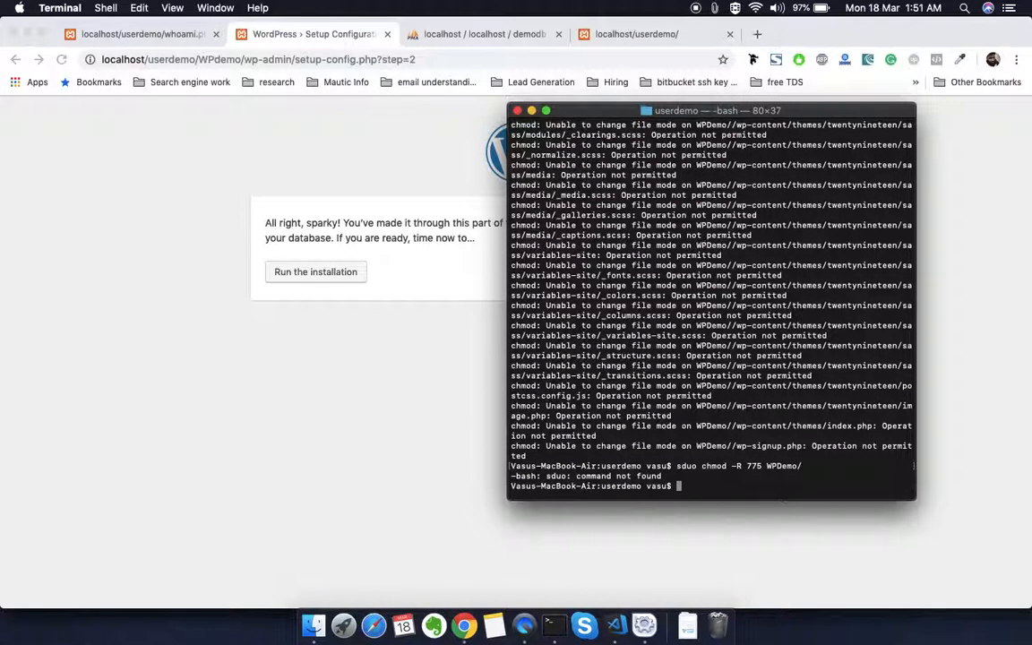
{"action": "key", "text": "Up"}
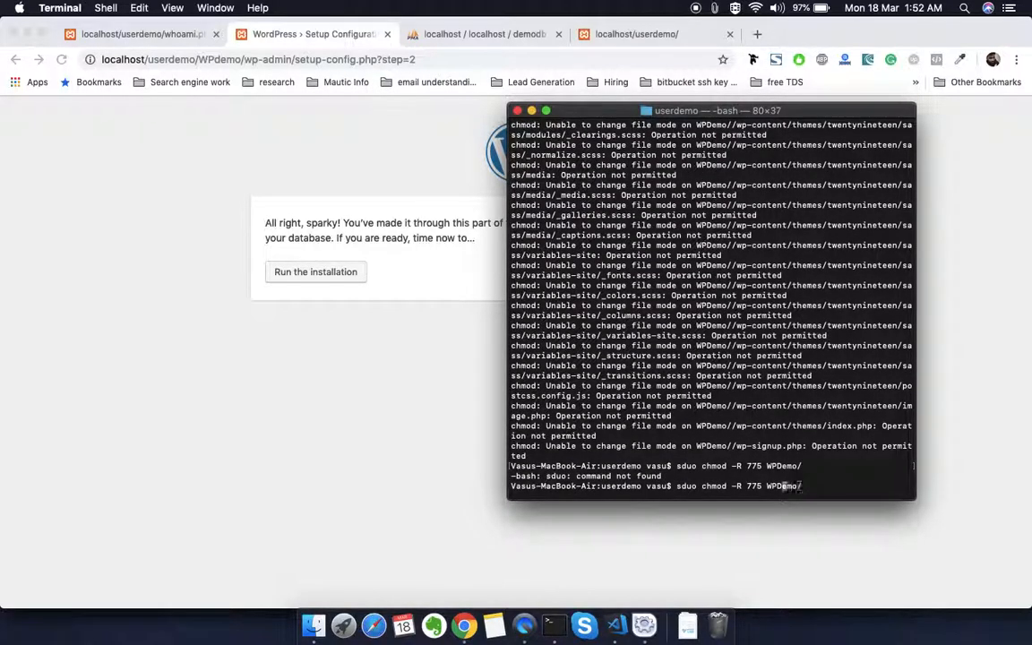
{"action": "key", "text": "Left"}
{"action": "key", "text": "Left"}
{"action": "key", "text": "Left"}
{"action": "key", "text": "Left"}
{"action": "key", "text": "Left"}
{"action": "key", "text": "Left"}
{"action": "key", "text": "Left"}
{"action": "key", "text": "Left"}
{"action": "key", "text": "Left"}
{"action": "key", "text": "Left"}
{"action": "key", "text": "Left"}
{"action": "key", "text": "Left"}
{"action": "key", "text": "Left"}
{"action": "key", "text": "Left"}
{"action": "key", "text": "Left"}
{"action": "key", "text": "Left"}
{"action": "key", "text": "Left"}
{"action": "key", "text": "Left"}
{"action": "key", "text": "Left"}
{"action": "key", "text": "Left"}
{"action": "key", "text": "BackSpace"}
{"action": "key", "text": "Right"}
{"action": "type", "text": "d"}
{"action": "key", "text": "Return"}
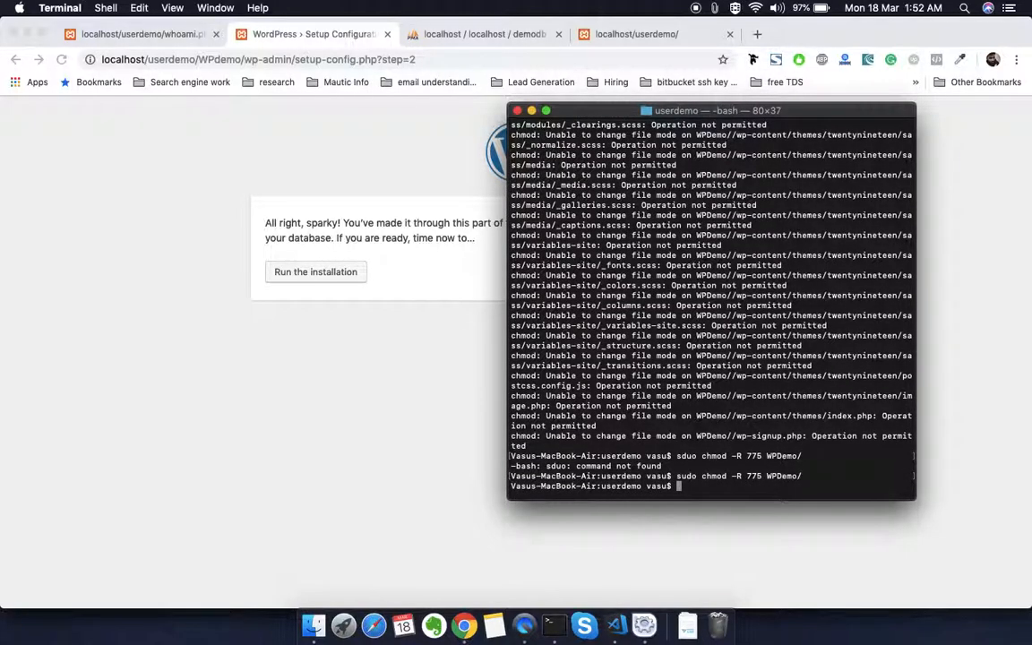
Step: Test saving WPDemo's index.php in Visual Studio Code by adding "asdfasdfasdf" after line 14, removing it, and saving again
{"action": "left_click", "coordinate": [615, 625]}
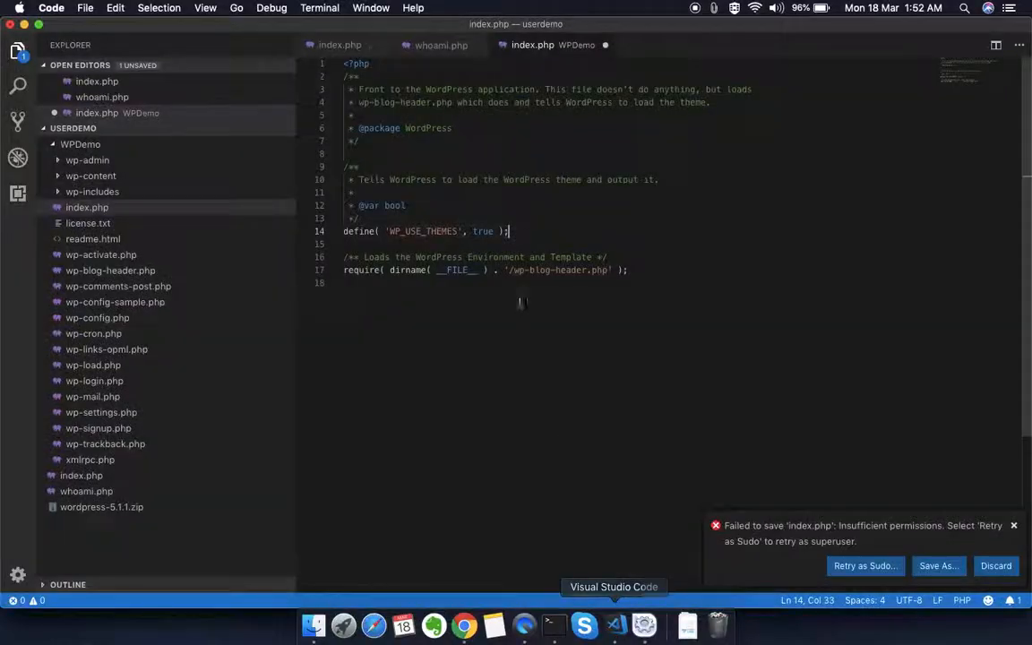
{"action": "type", "text": "asdfasdfasdf"}
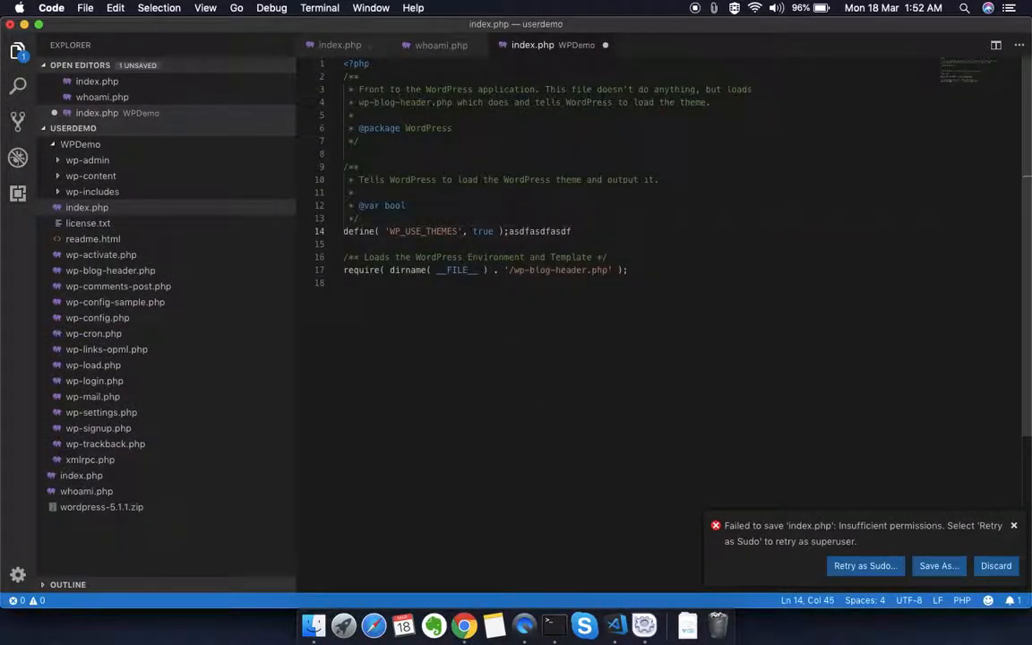
{"action": "key", "text": "Escape"}
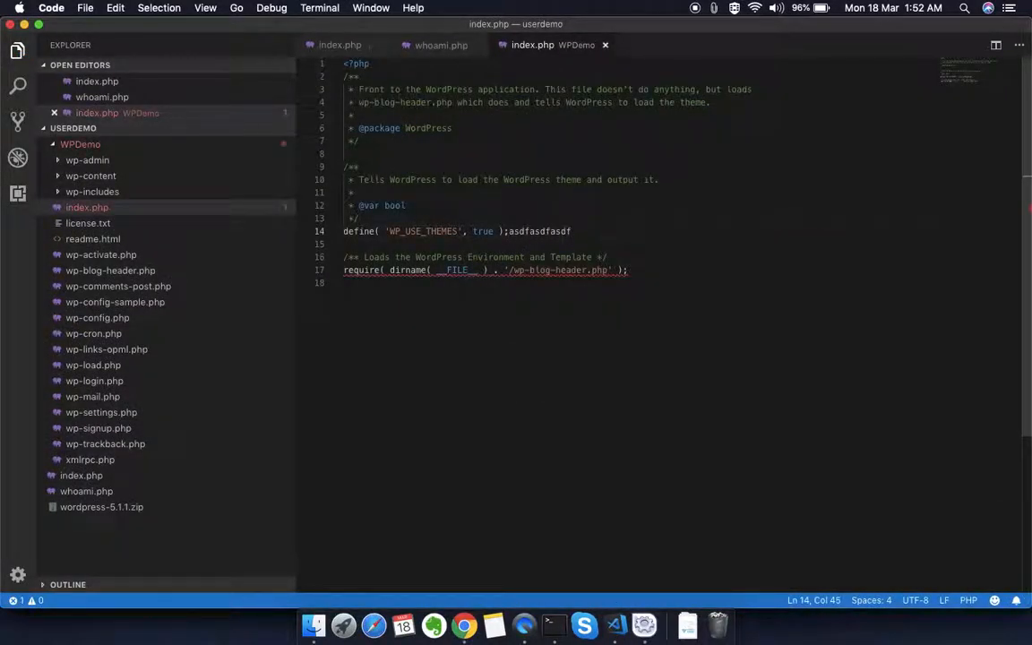
{"action": "key", "text": "shift+alt+Left"}
{"action": "key", "text": "BackSpace"}
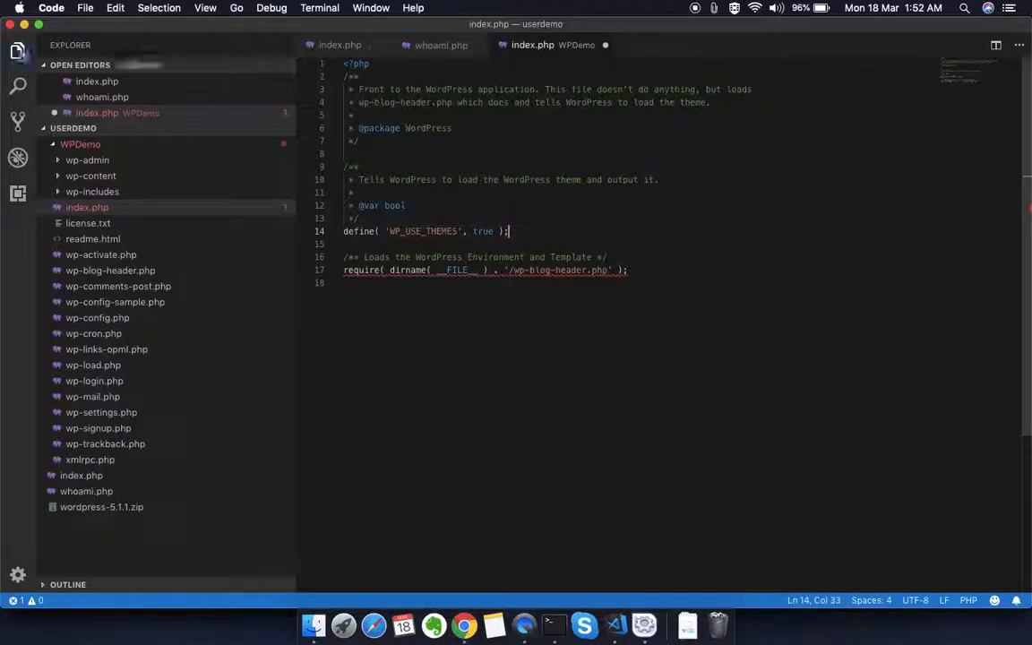
{"action": "key", "text": "super+s"}
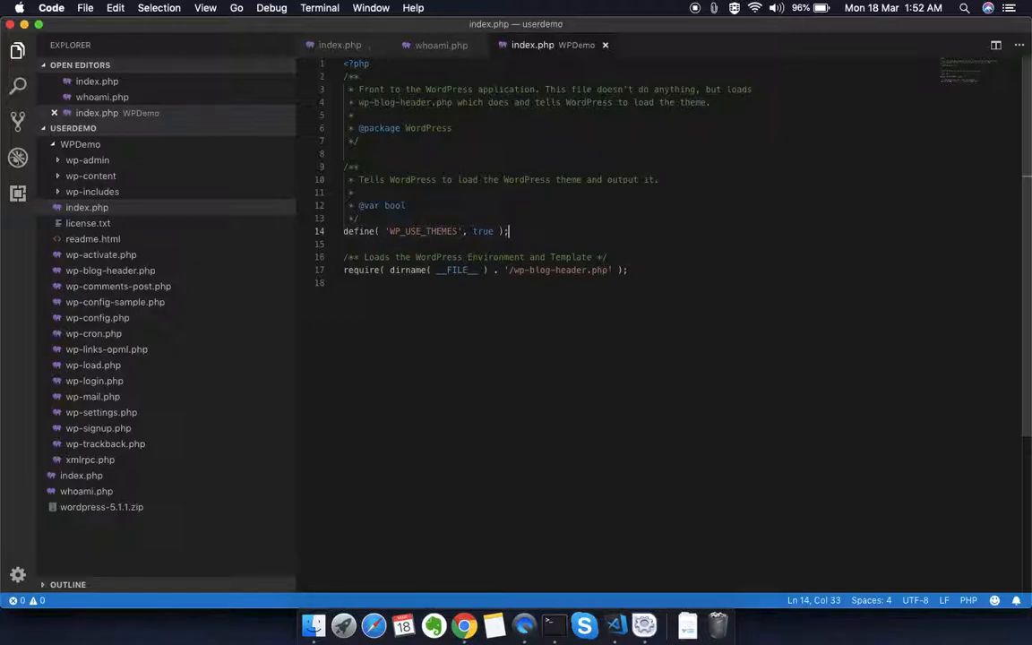
Step: Switch to Terminal, clear the output, and list the userdemo directory with ls -l
{"action": "left_click", "coordinate": [553, 625]}
{"action": "type", "text": "clear"}
{"action": "key", "text": "Return"}
{"action": "type", "text": "ls -l"}
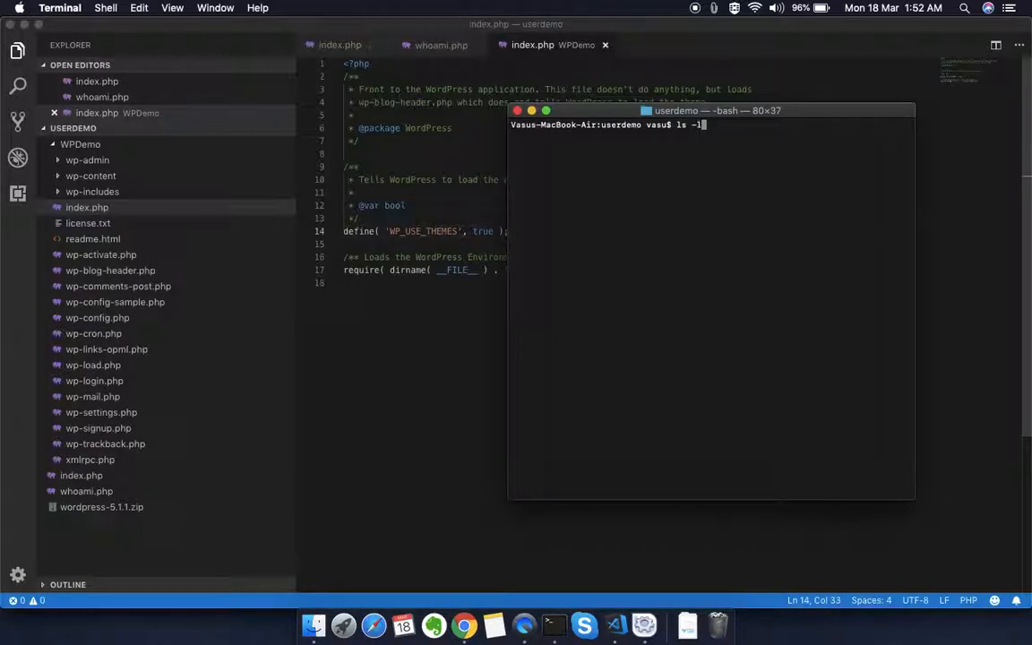
{"action": "key", "text": "Return"}
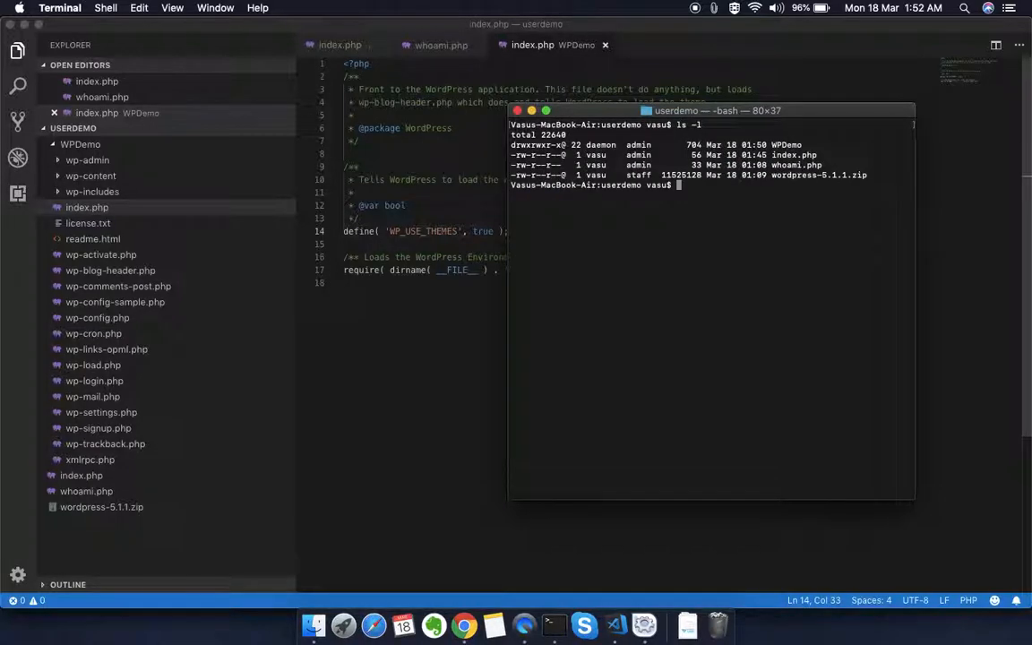
Step: Highlight WPDemo's permission string, owner, folder name and group in the new listing to review them
{"action": "double_click", "coordinate": [541, 146]}
{"action": "double_click", "coordinate": [594, 147]}
{"action": "double_click", "coordinate": [787, 147]}
{"action": "double_click", "coordinate": [640, 145]}
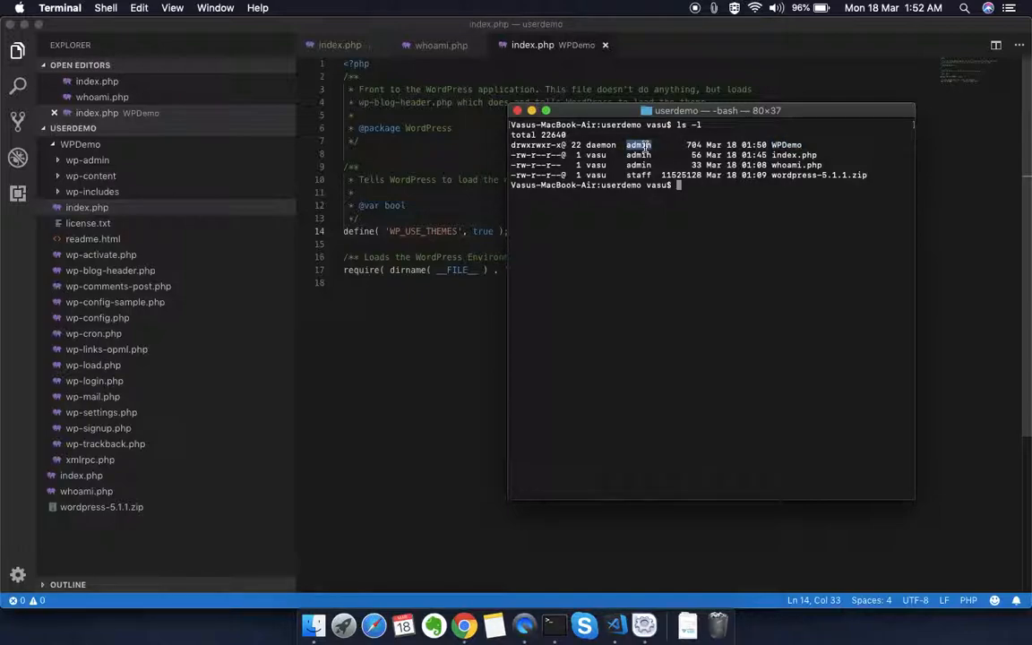